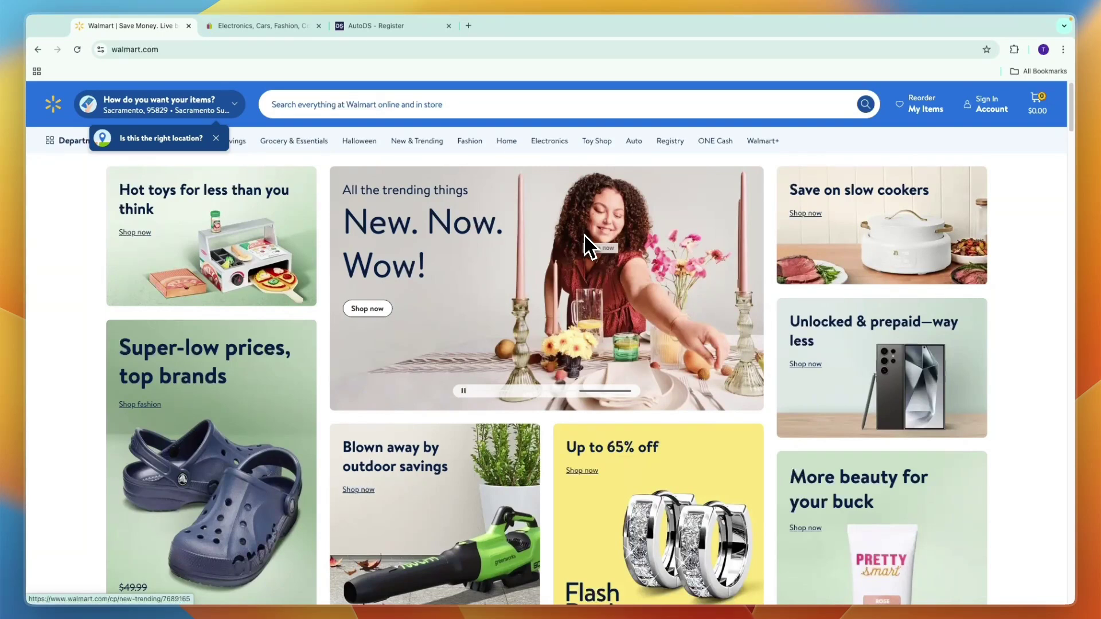
- Scroll the eBay homepage down to the costume categories and back, then flip to Walmart and return to eBay
key("ctrl+Tab")
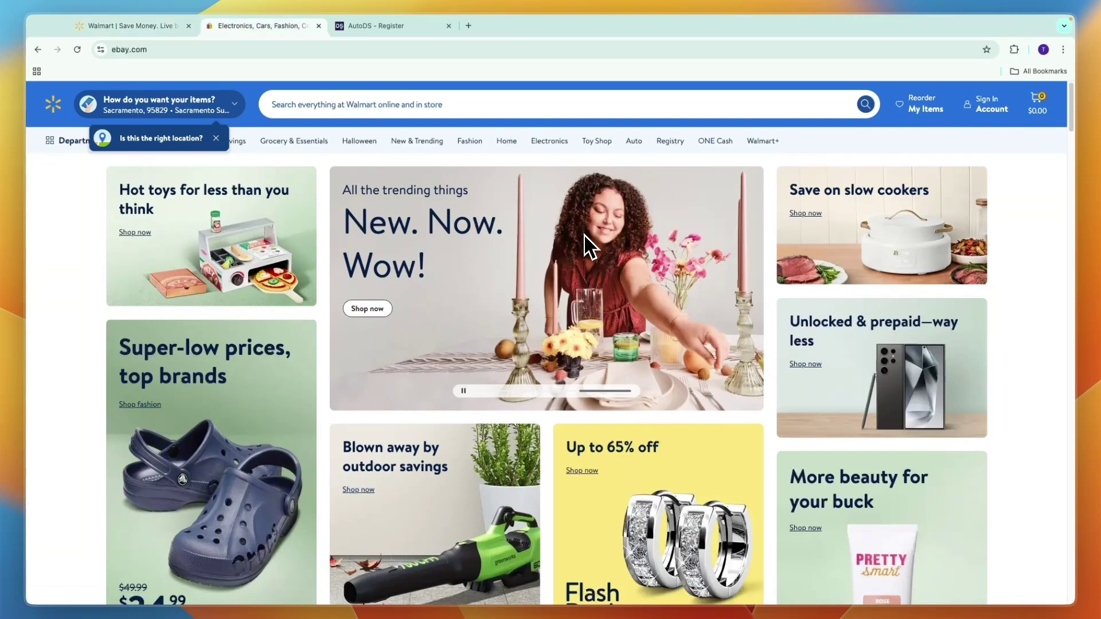
scroll(480, 274, "down", 3)
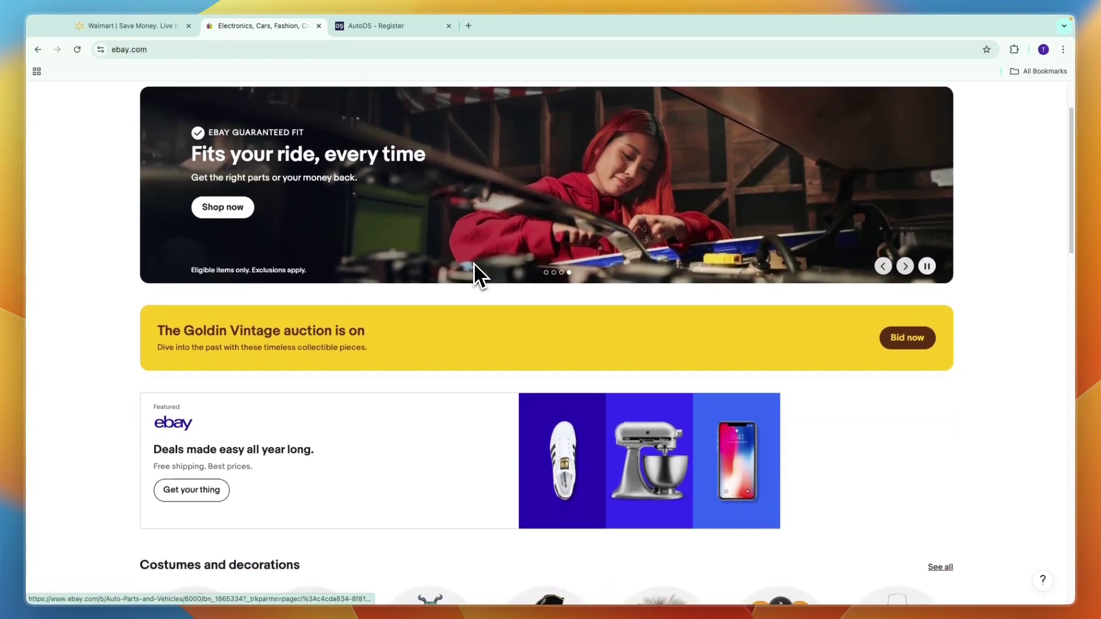
scroll(425, 339, "down", 4)
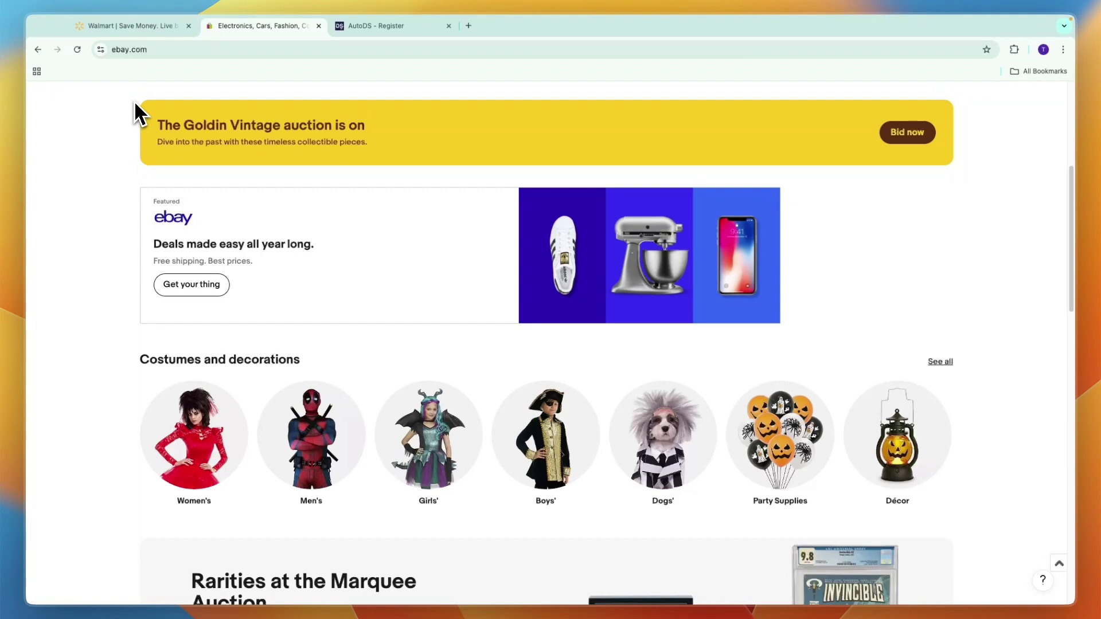
scroll(135, 102, "up", 4)
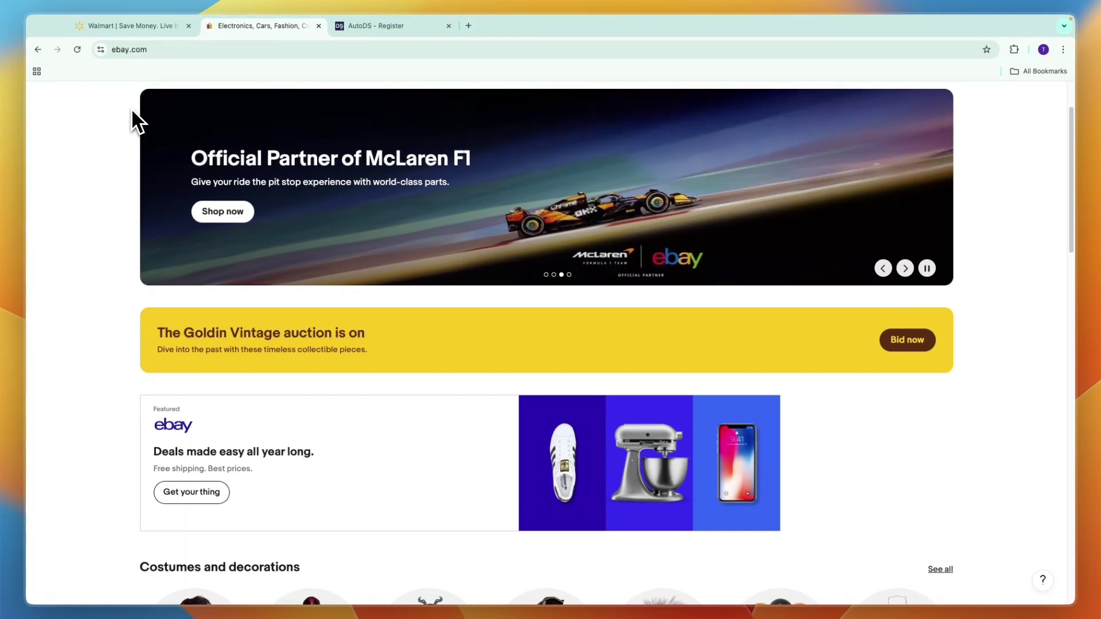
scroll(172, 120, "up", 2)
left_click(143, 26)
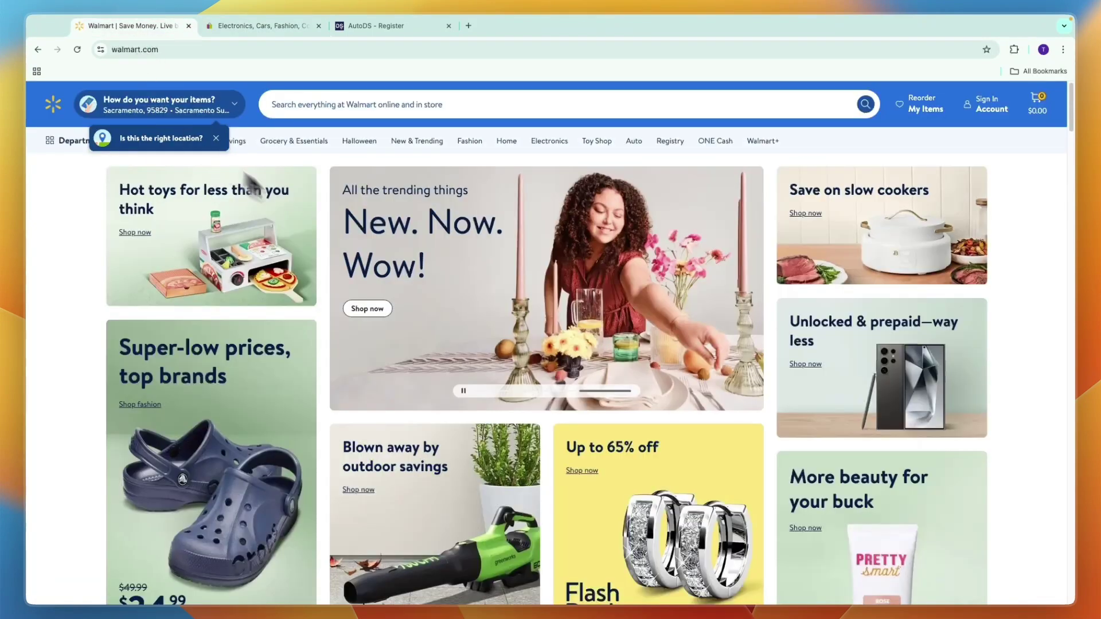
left_click(272, 28)
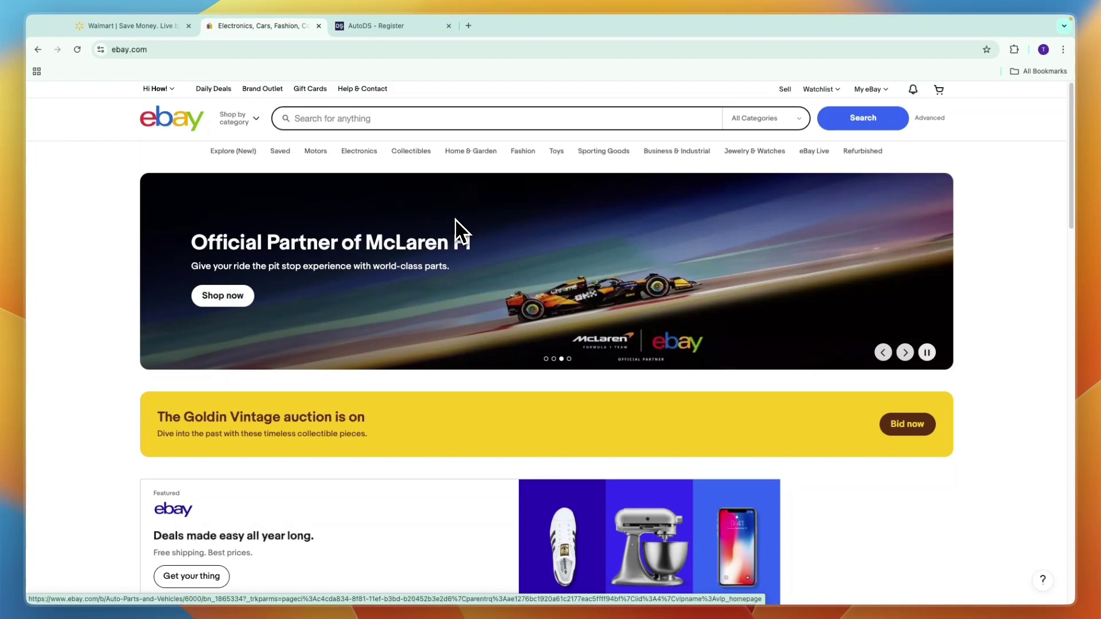
- Bring up the AutoDS registration tab and scroll down through the ZIK Analytics homepage features
left_click(392, 27)
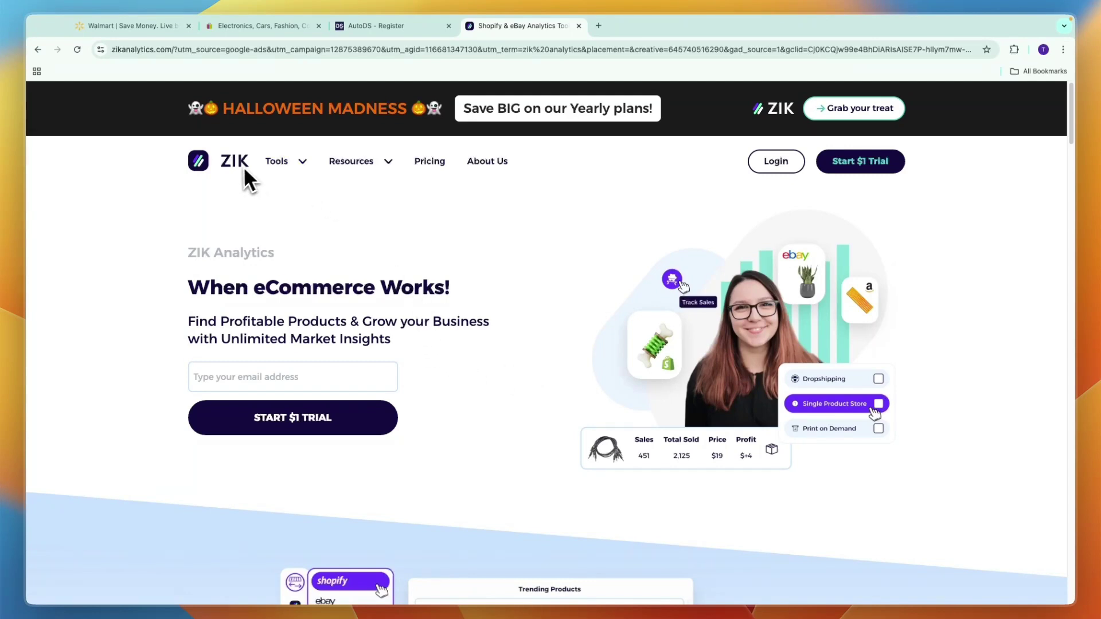
scroll(396, 309, "down", 8)
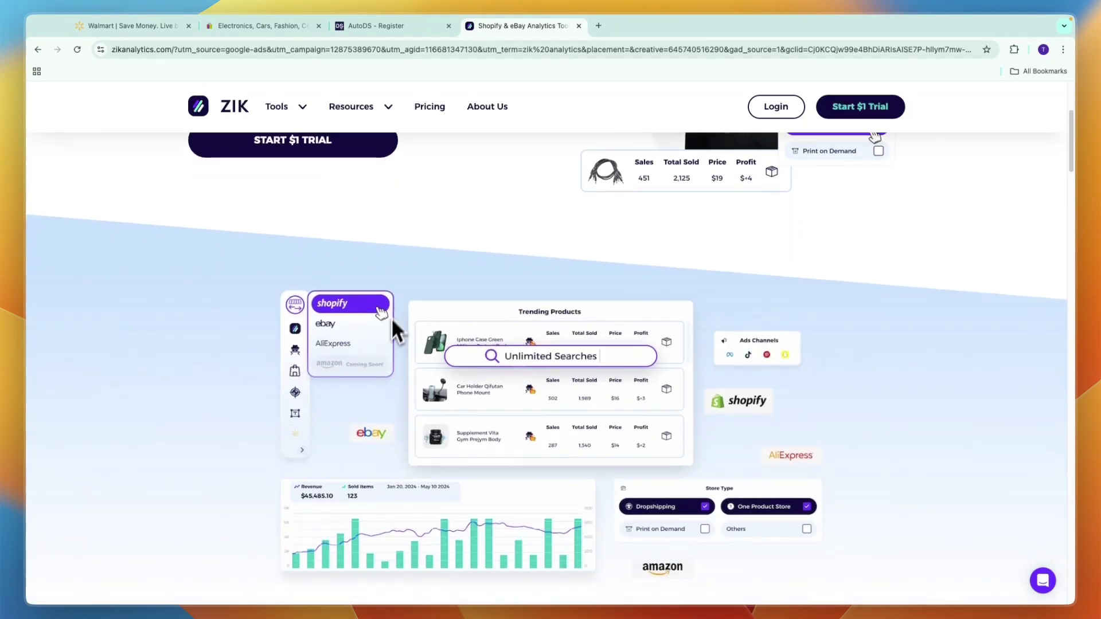
scroll(367, 351, "up", 7)
scroll(361, 344, "down", 10)
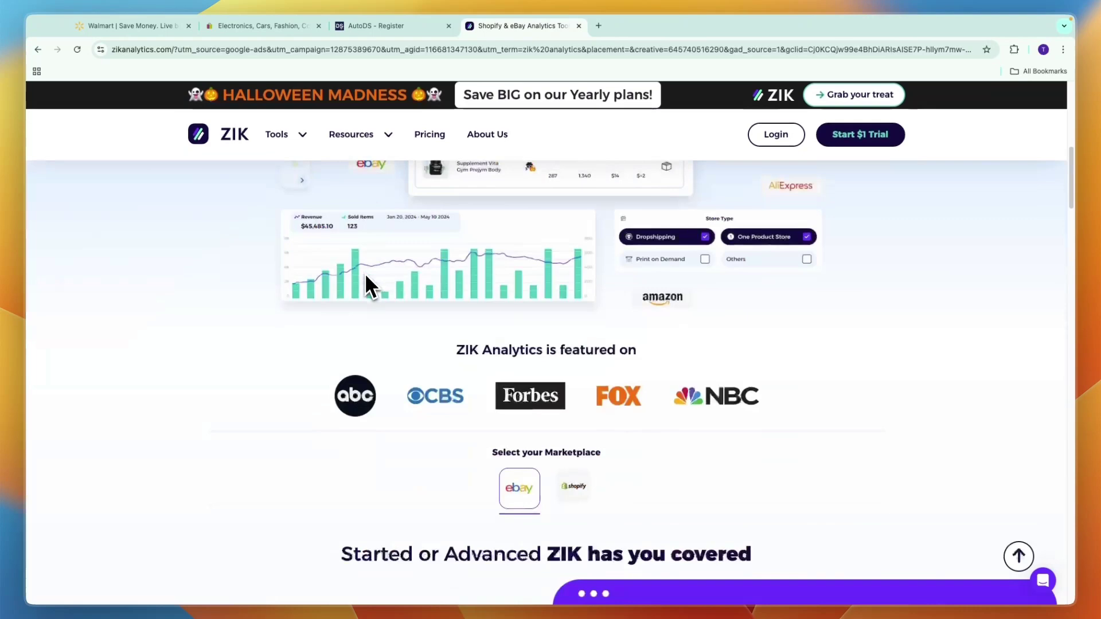
scroll(516, 413, "down", 13)
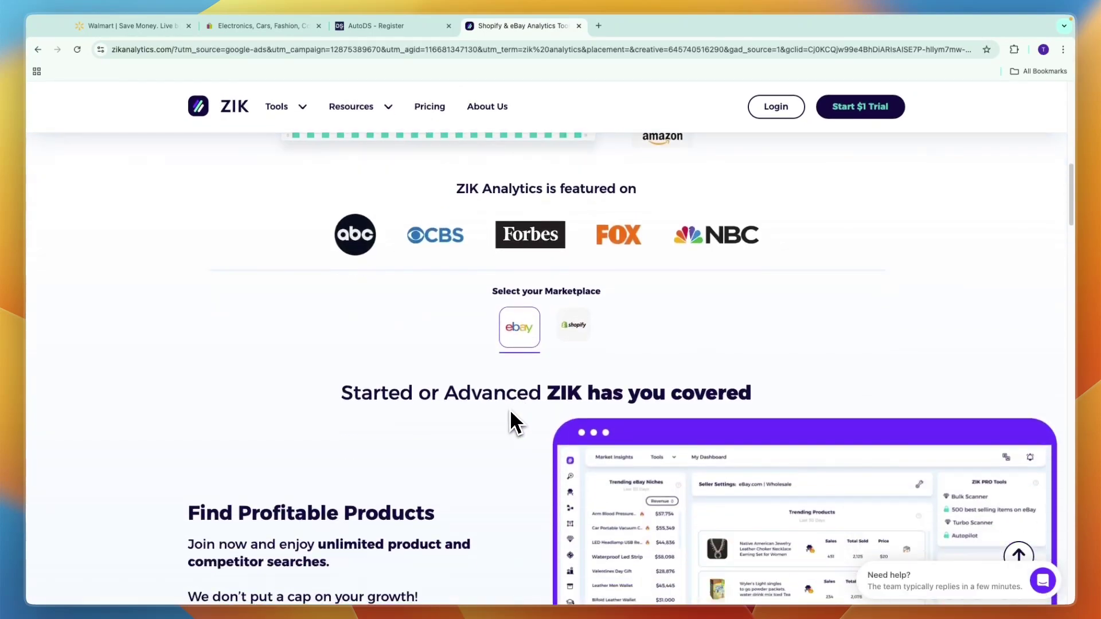
scroll(459, 390, "down", 11)
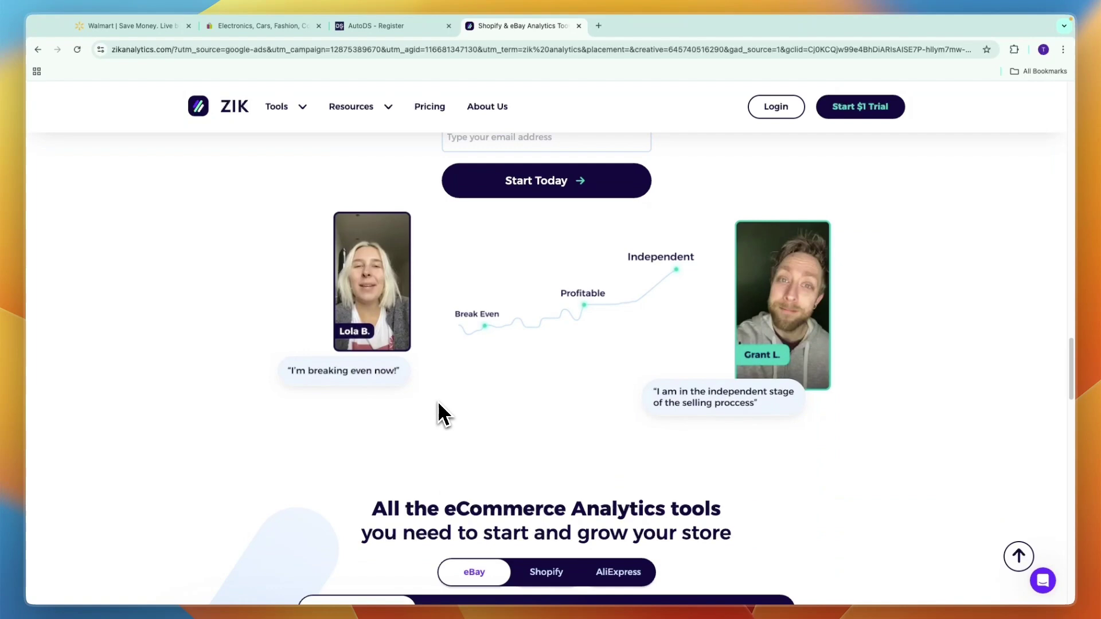
scroll(438, 401, "down", 6)
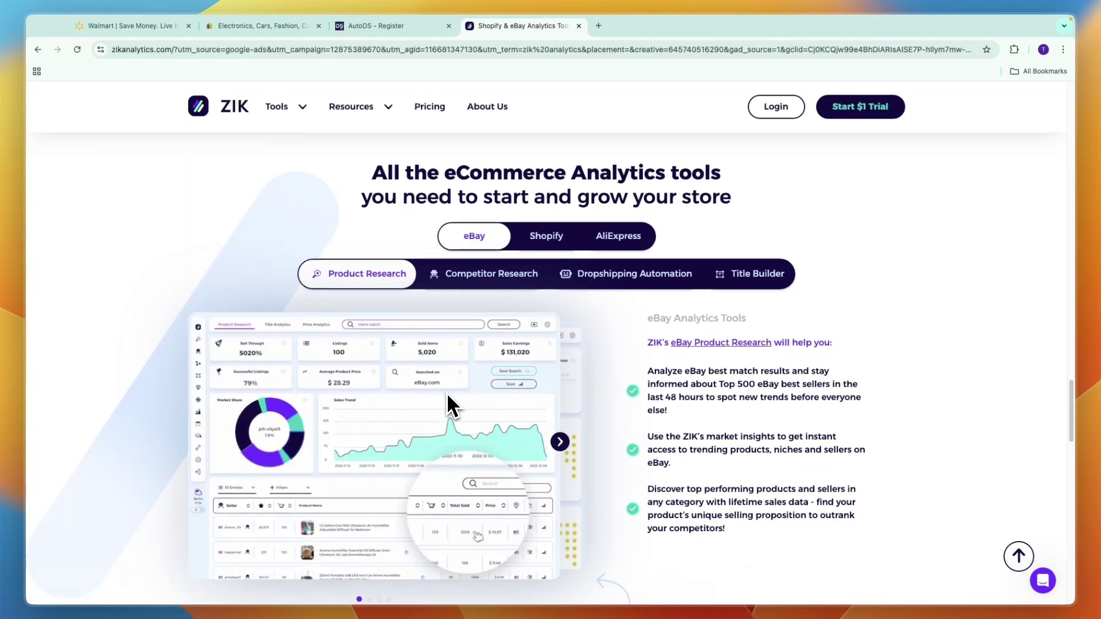
scroll(448, 388, "down", 12)
scroll(442, 391, "down", 2)
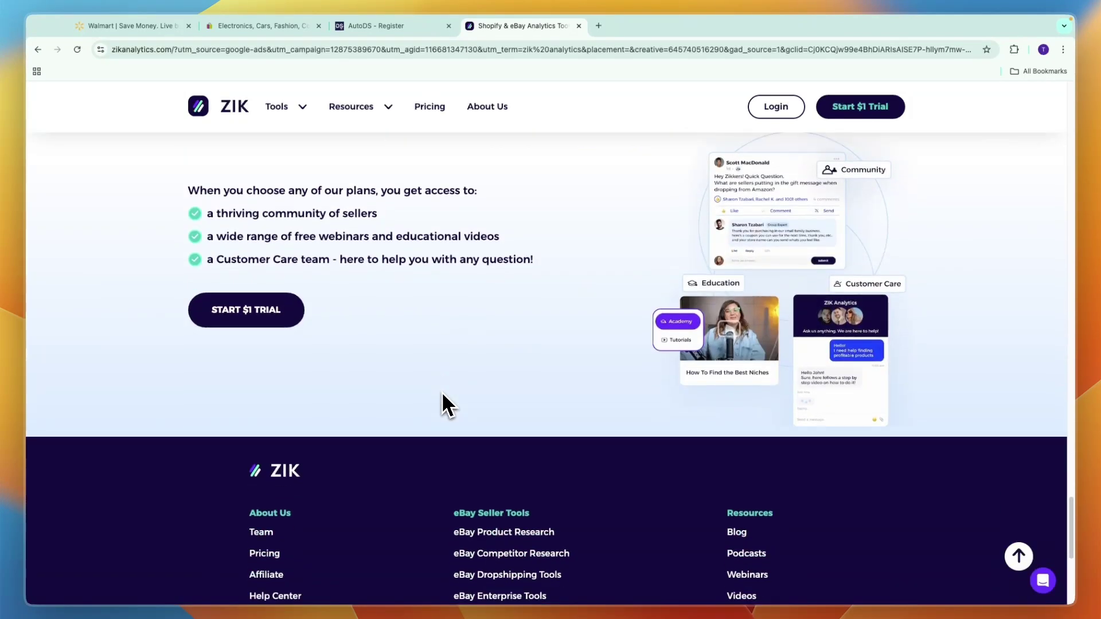
- Scroll back over the ZIK Analytics features, then return to the AutoDS sign-up form
scroll(436, 405, "up", 2)
scroll(440, 392, "up", 3)
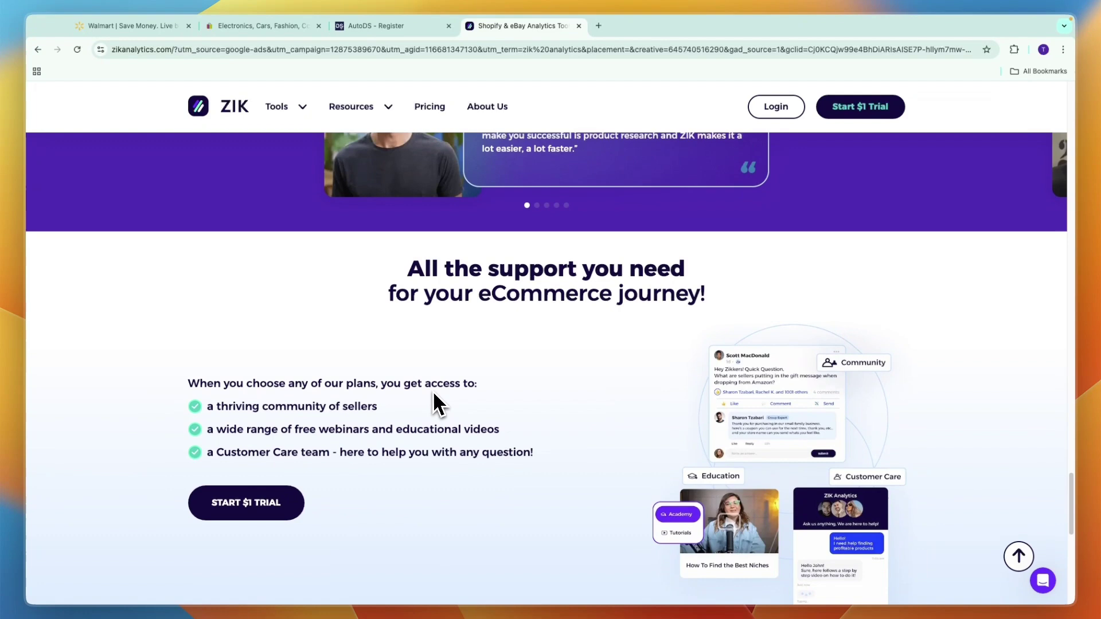
scroll(431, 396, "up", 15)
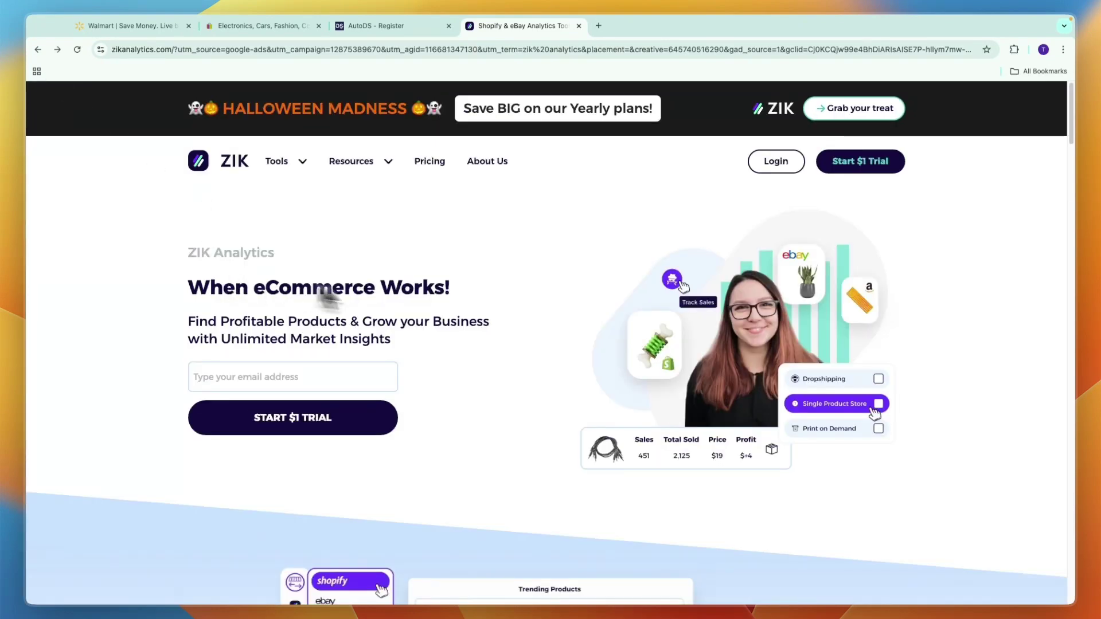
scroll(578, 367, "down", 2)
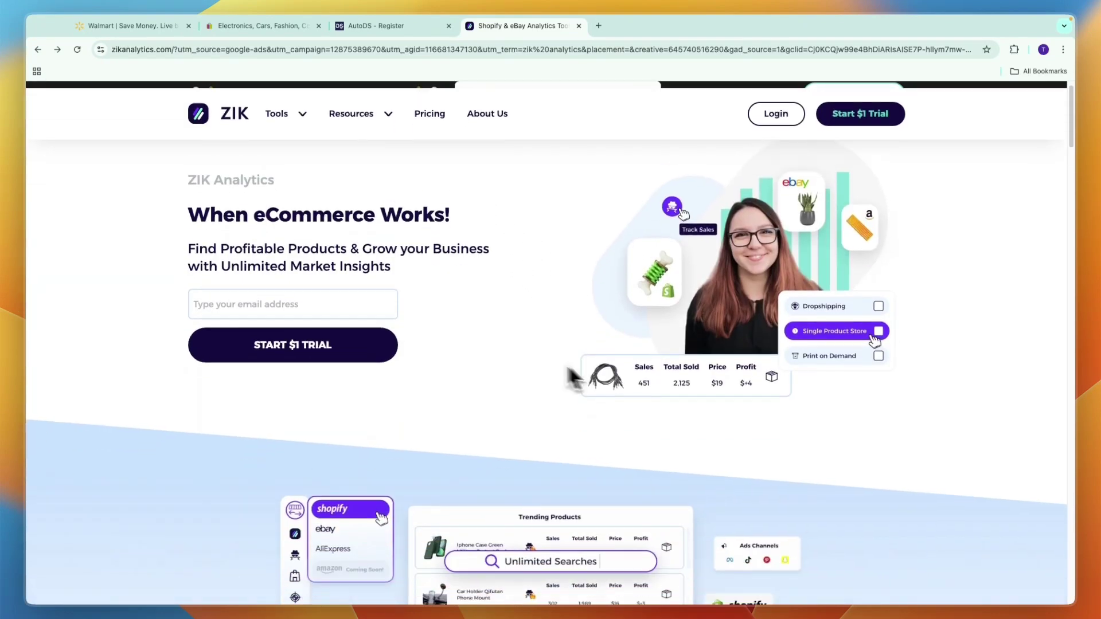
scroll(450, 350, "down", 6)
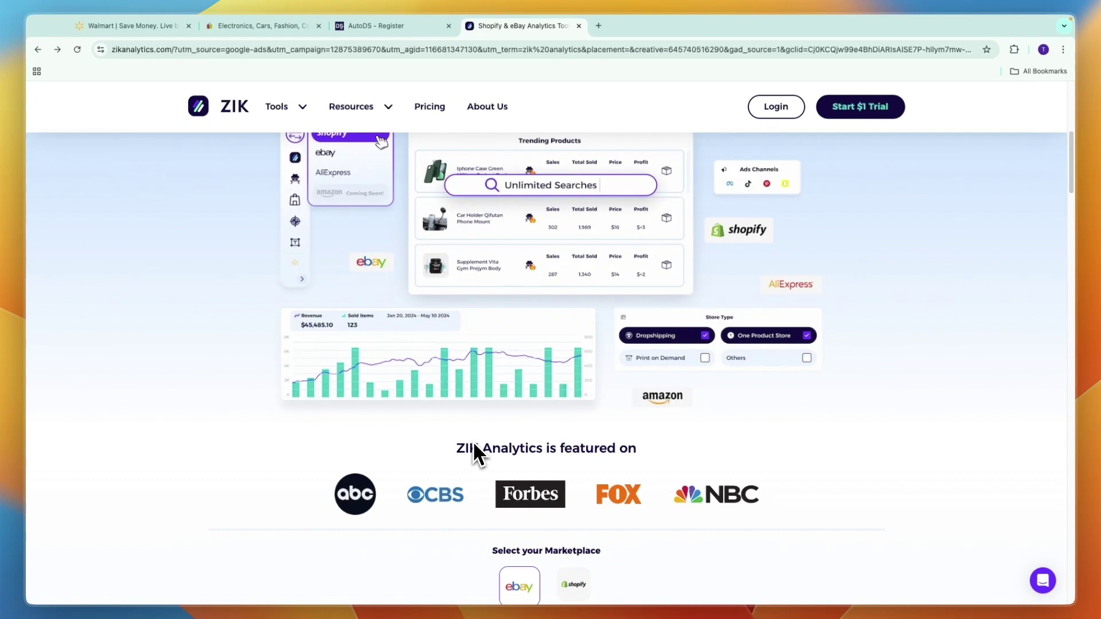
scroll(442, 386, "up", 2)
scroll(337, 286, "down", 10)
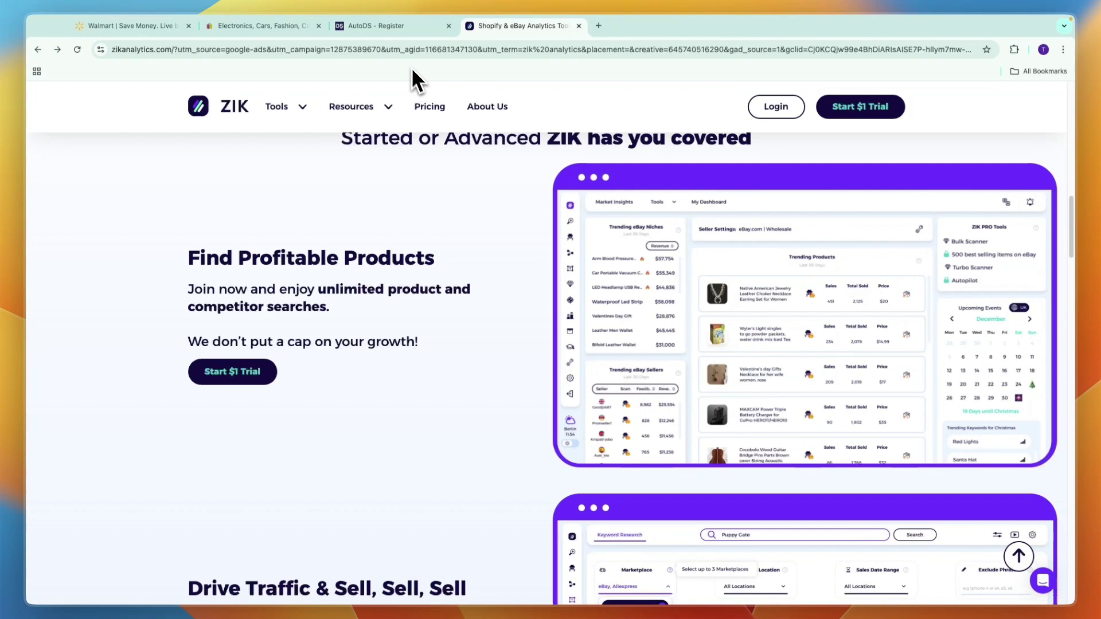
left_click(379, 25)
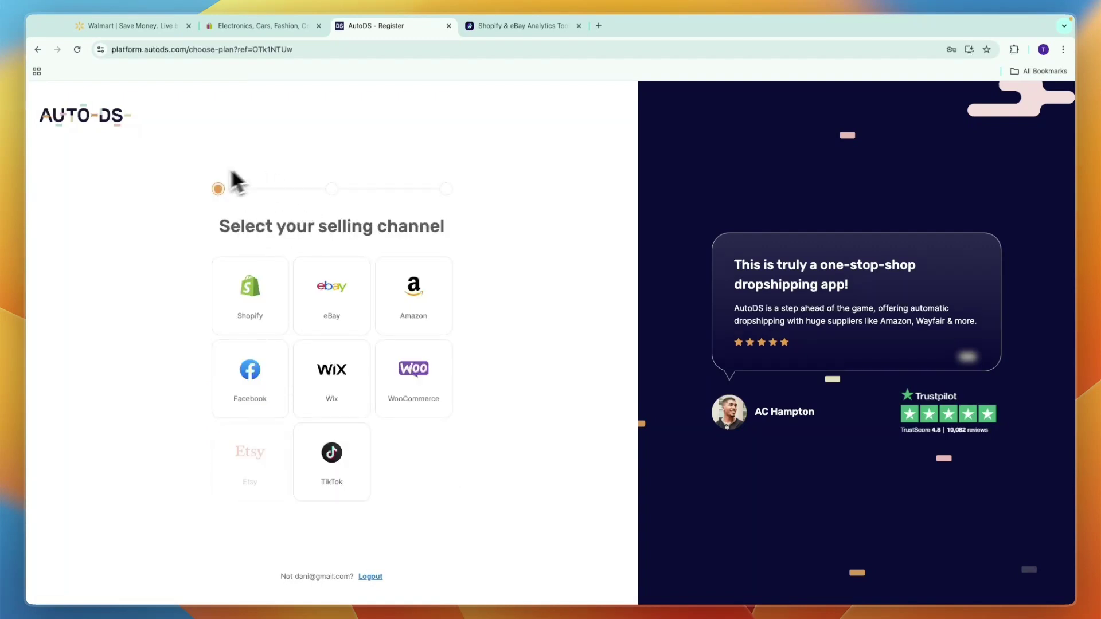
- Pick the eBay card under 'Select your selling channel' to reach the package plans
left_click_drag(215, 229, 445, 240)
left_click(465, 248)
left_click(322, 309)
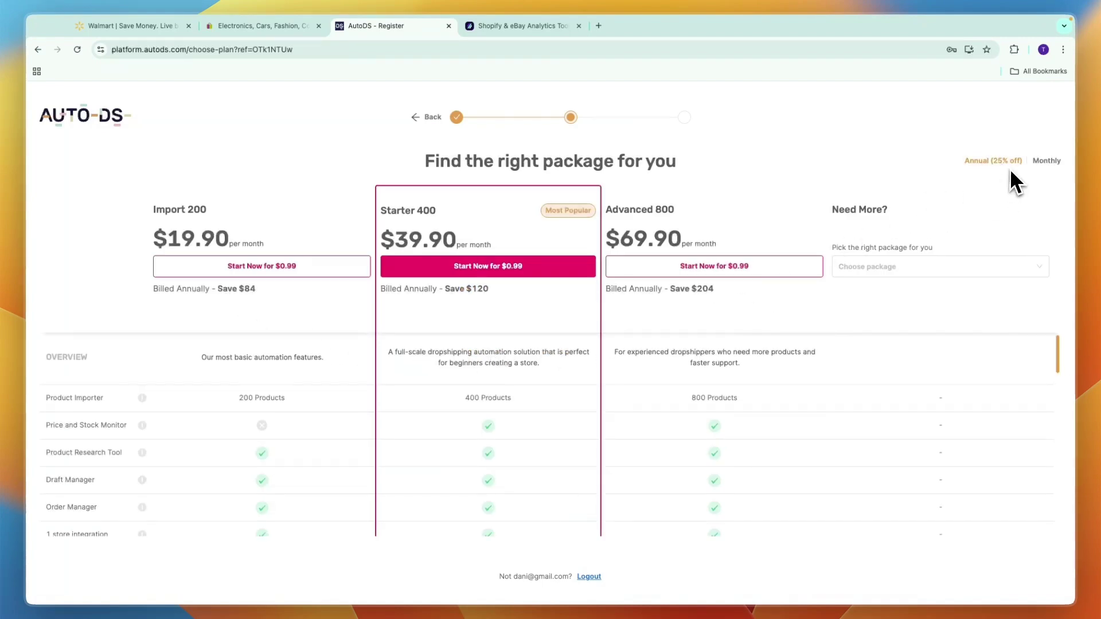
- Switch plan prices to Monthly billing and review Starter 400's Price and Stock Monitor and 400-product limit
left_click(1047, 162)
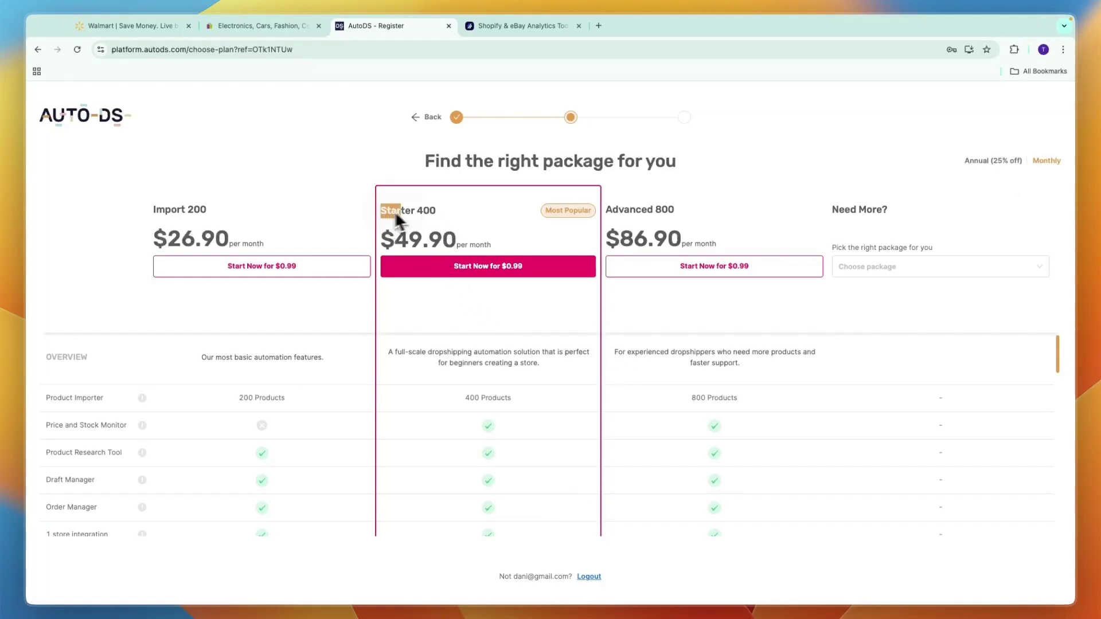
left_click(439, 217)
left_click_drag(39, 429, 127, 428)
left_click_drag(463, 398, 526, 404)
left_click(521, 405)
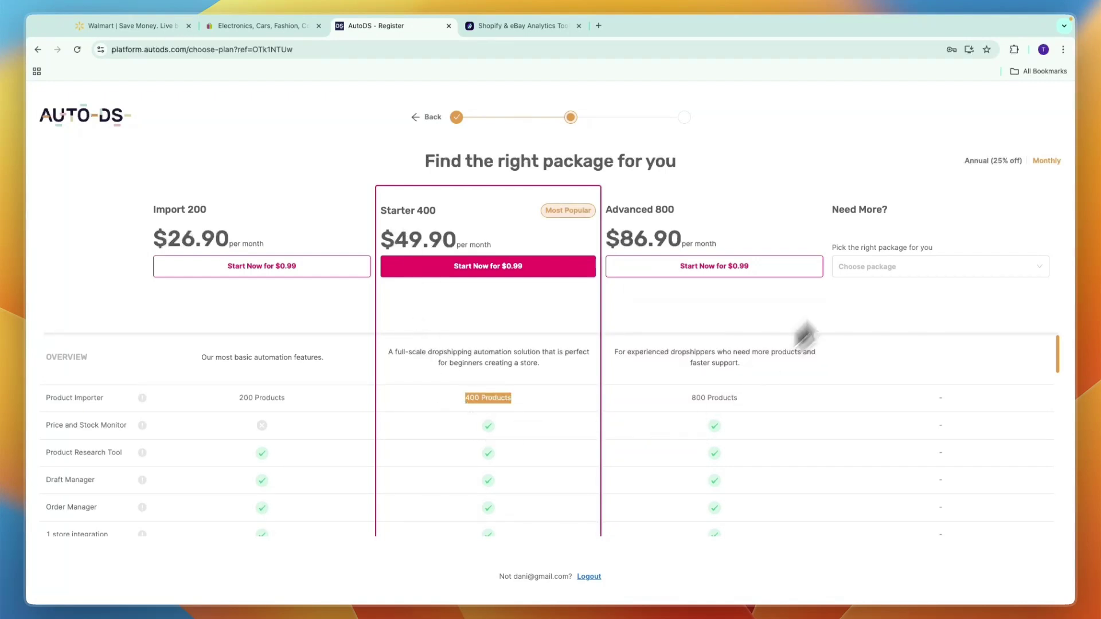
- Choose Master 10K in the Need More column's package list and compare with Starter 400's $49.90 price
left_click(883, 267)
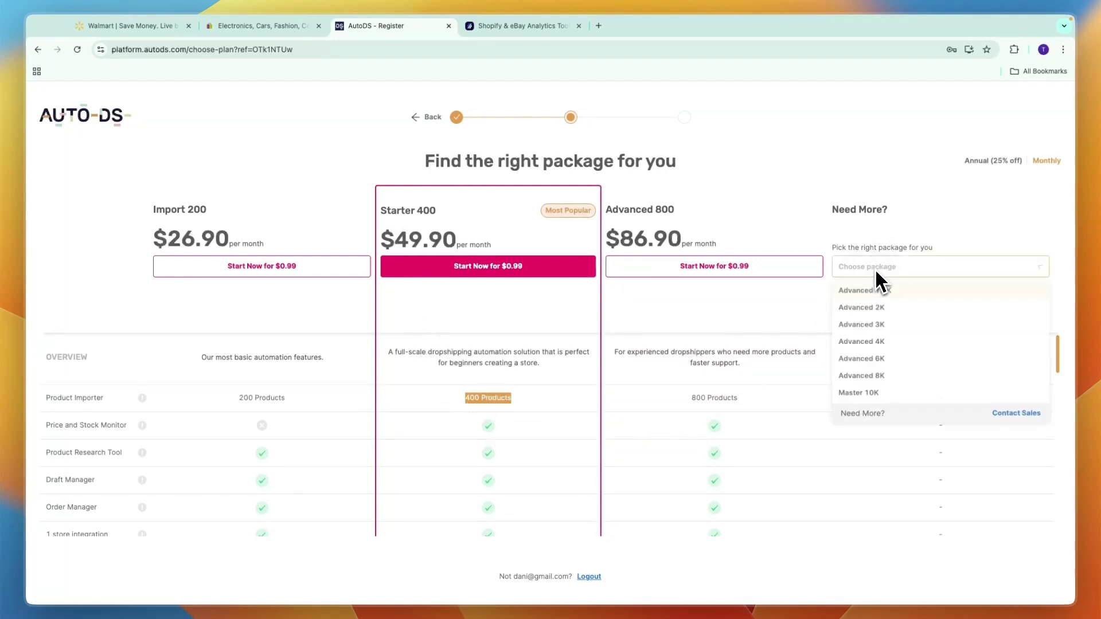
left_click(873, 396)
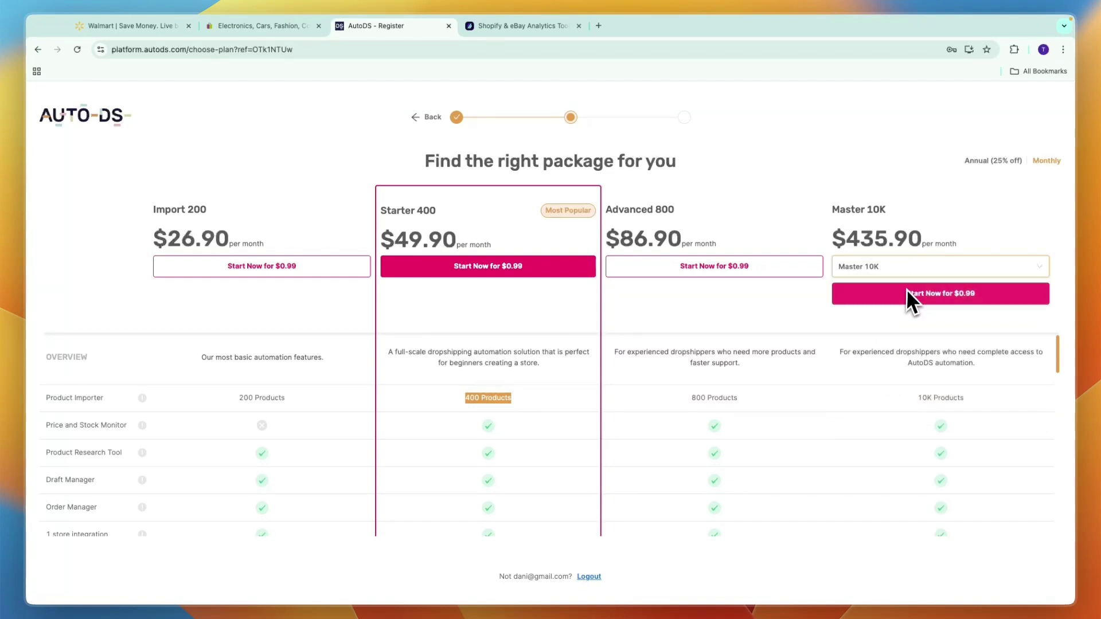
left_click(906, 267)
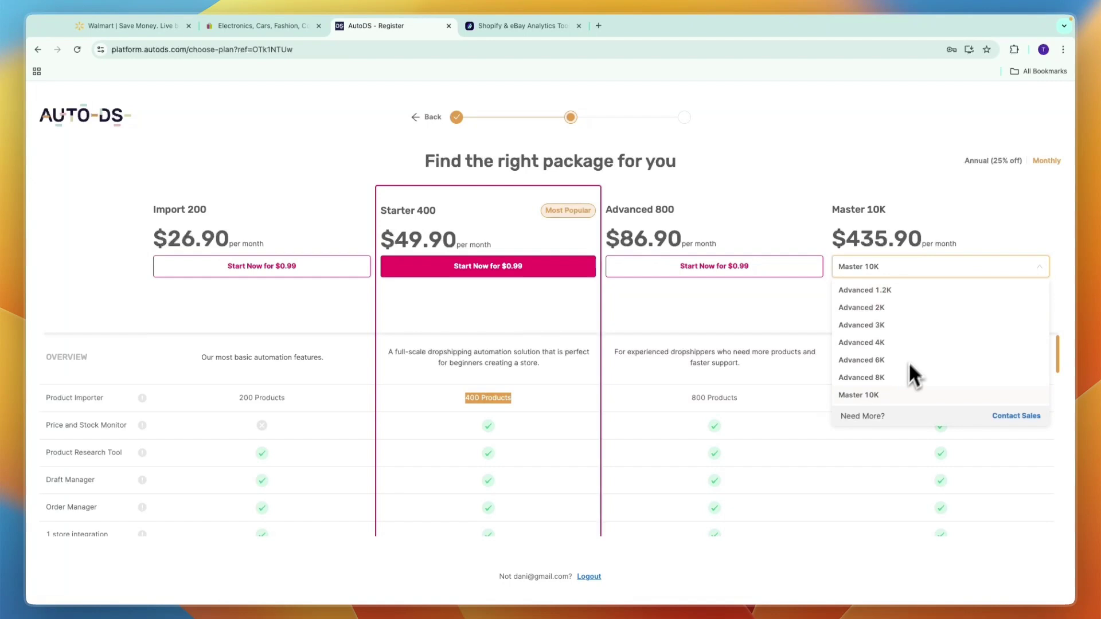
left_click(768, 324)
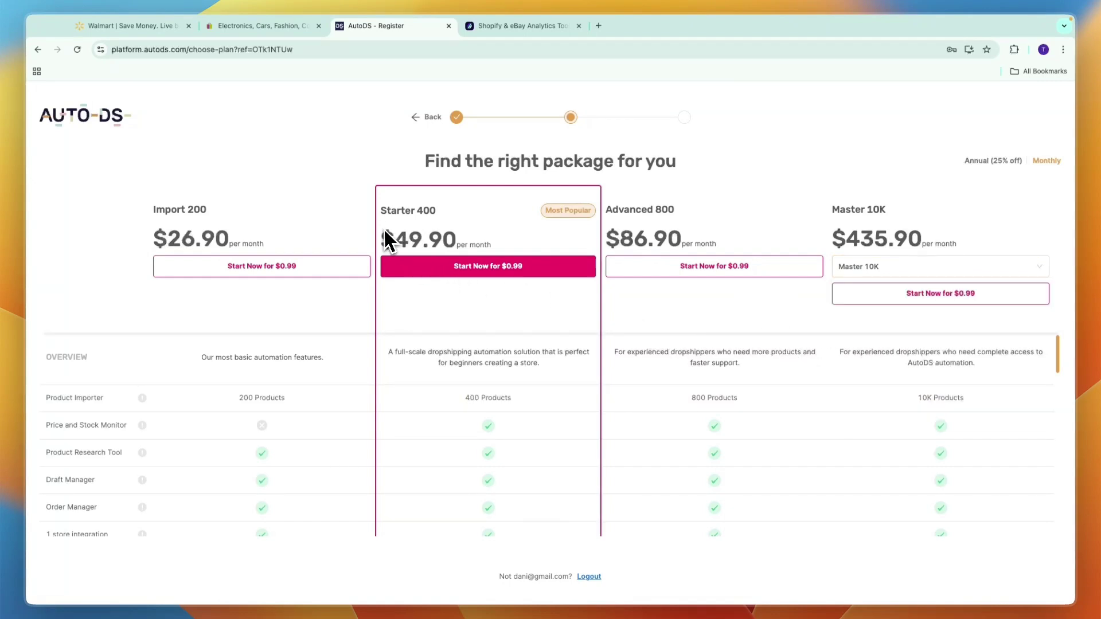
left_click_drag(384, 228, 460, 235)
left_click(496, 251)
- Start the $0.99 Starter 400 trial paying with Google Pay, then dismiss the TikTok announcement
left_click(483, 270)
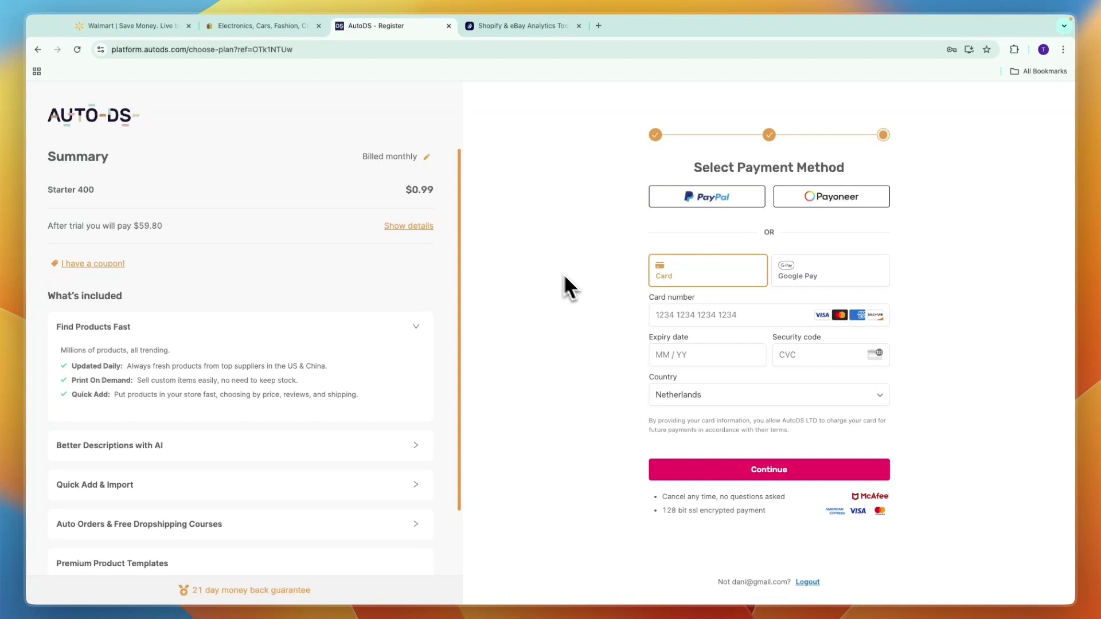
left_click(813, 276)
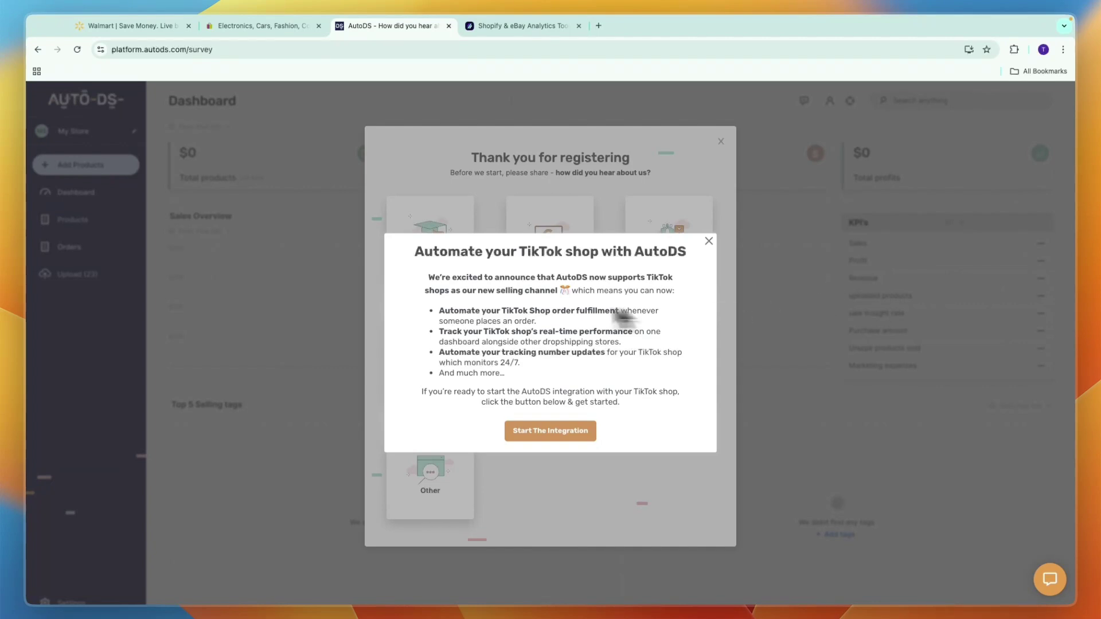
left_click(709, 241)
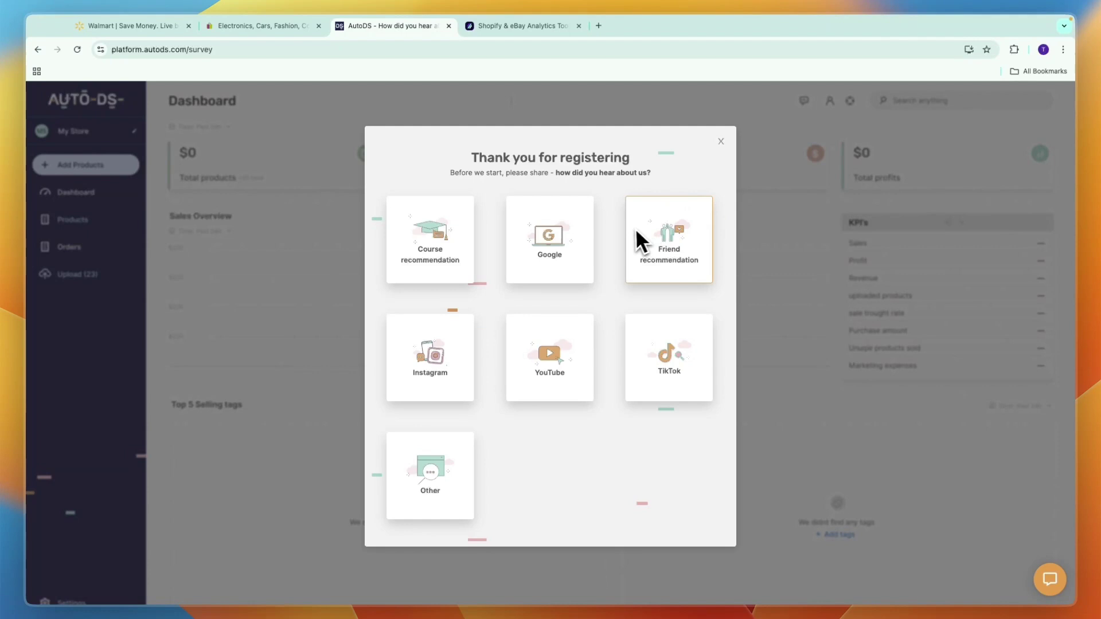
- Skip the survey, add a first eBay store with United States as the eBay target, and finish
left_click(720, 141)
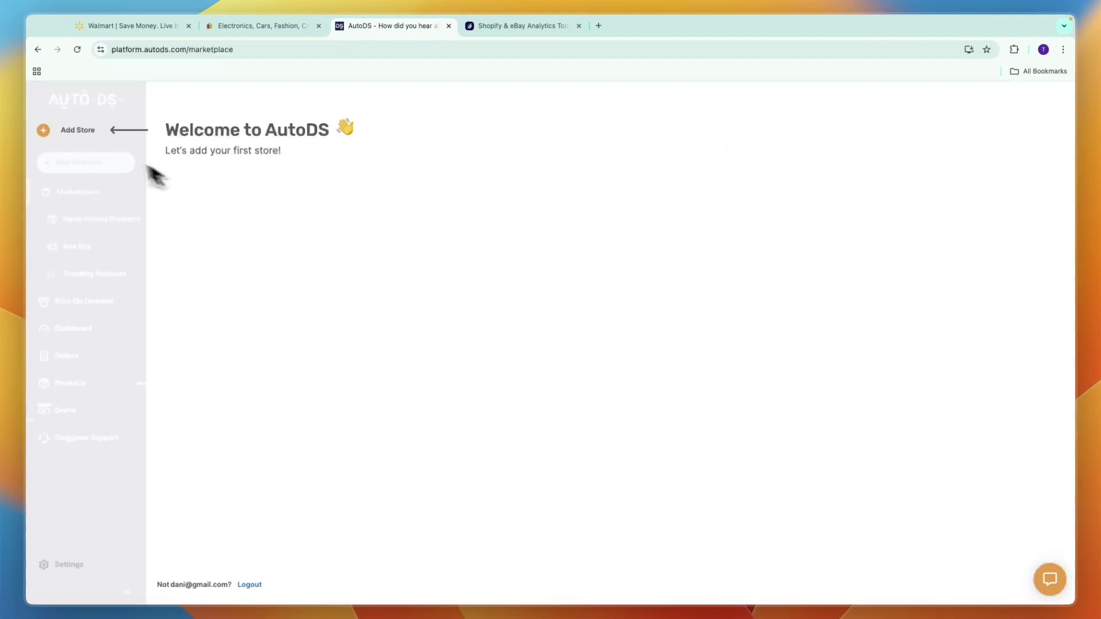
left_click(69, 131)
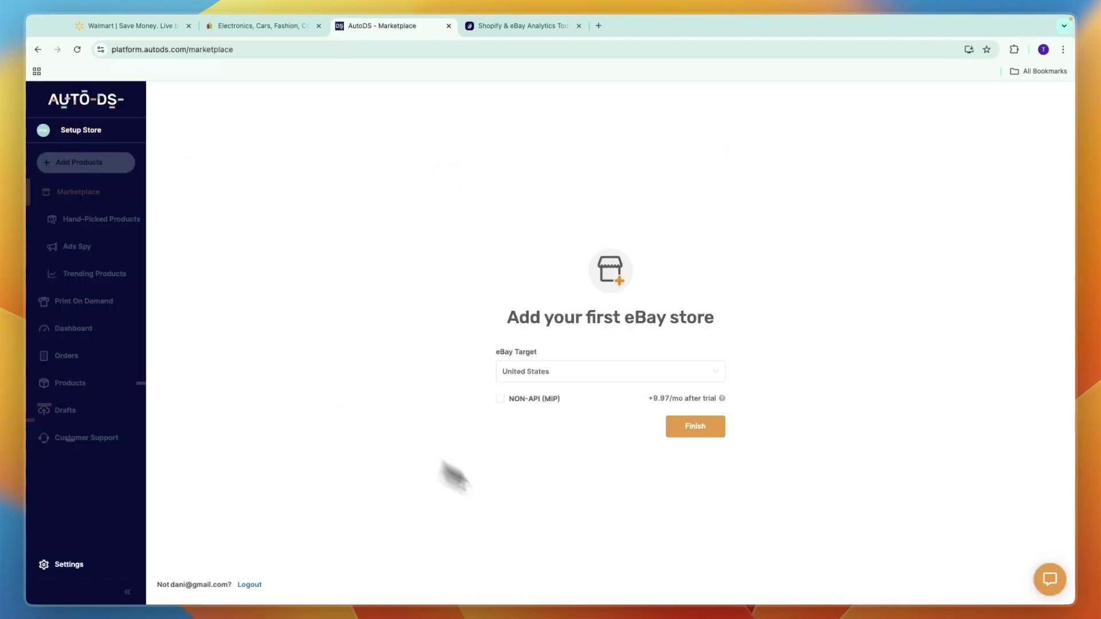
left_click(521, 373)
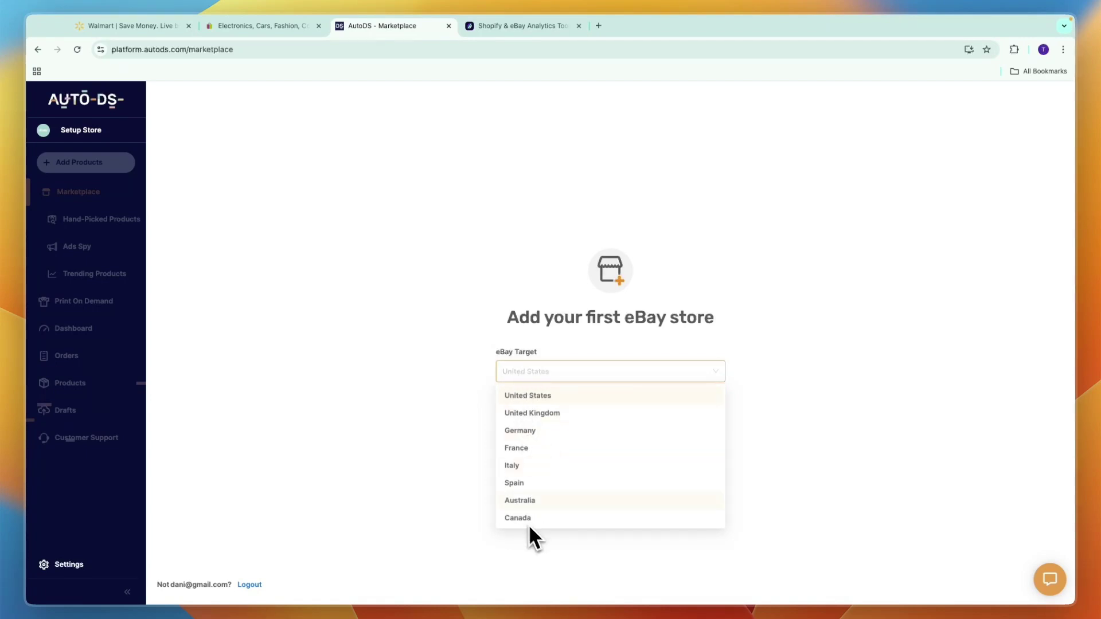
left_click(541, 395)
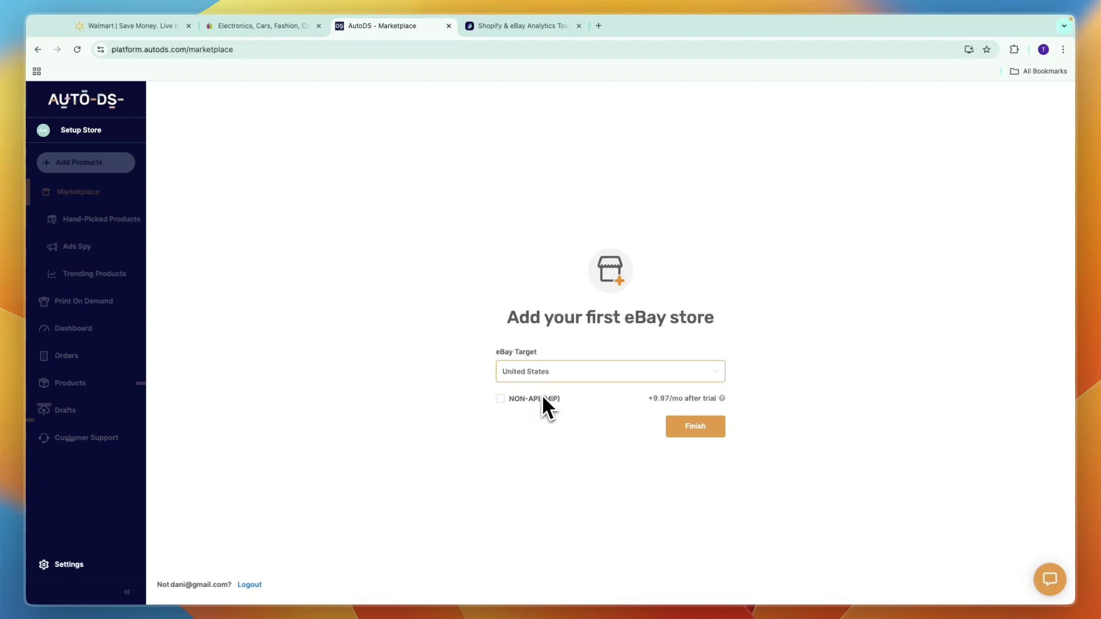
left_click(680, 425)
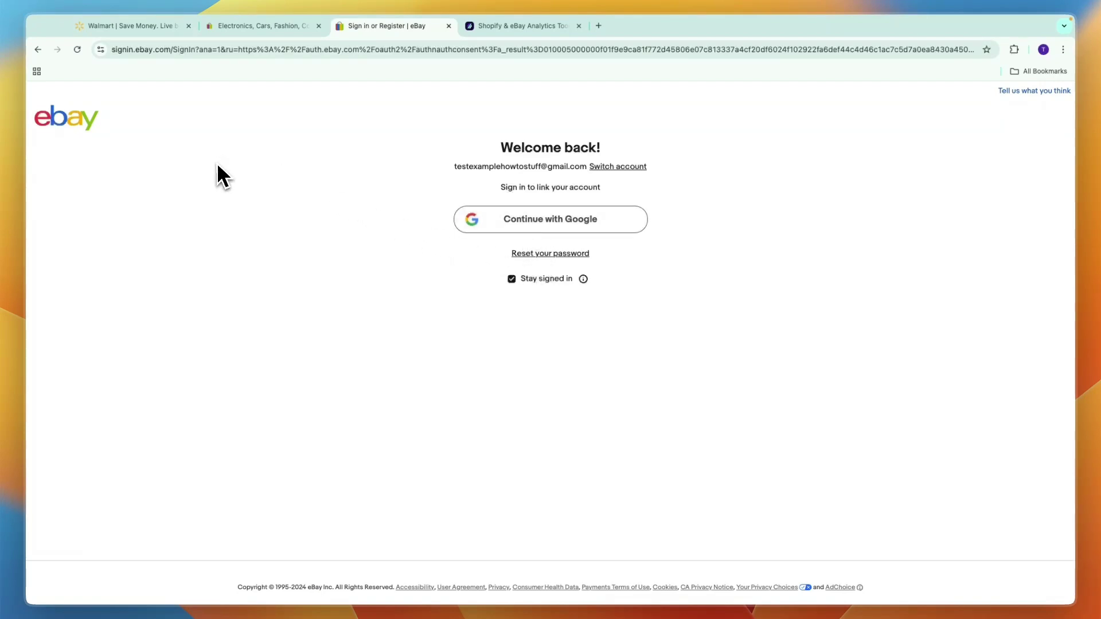
- Sign in to eBay with Google and agree to grant AutoDS access to the account
left_click(510, 229)
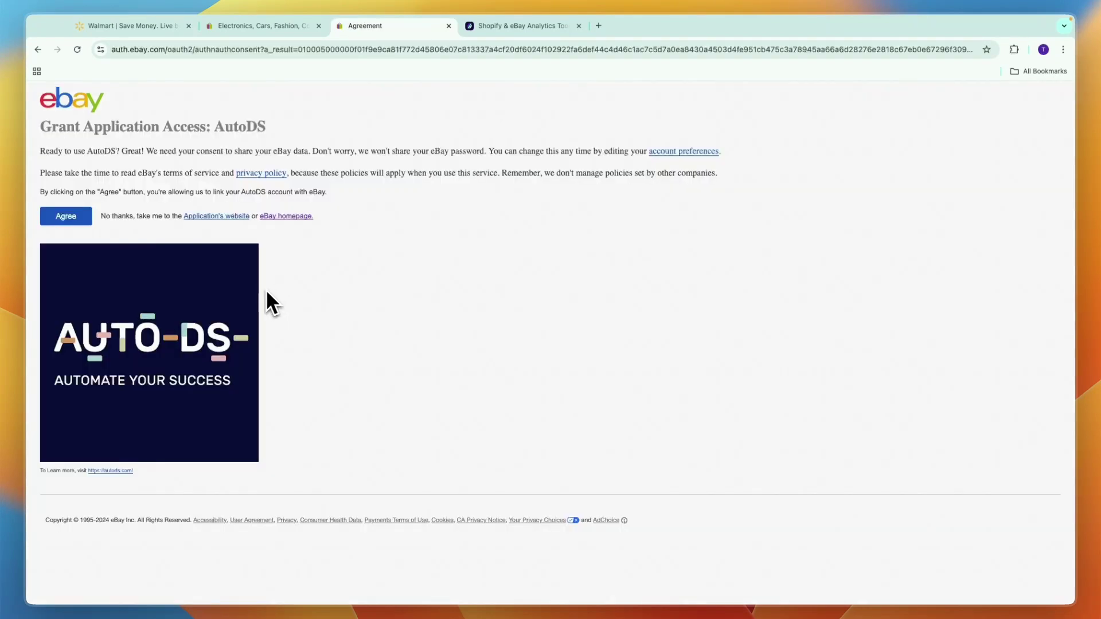
left_click(57, 220)
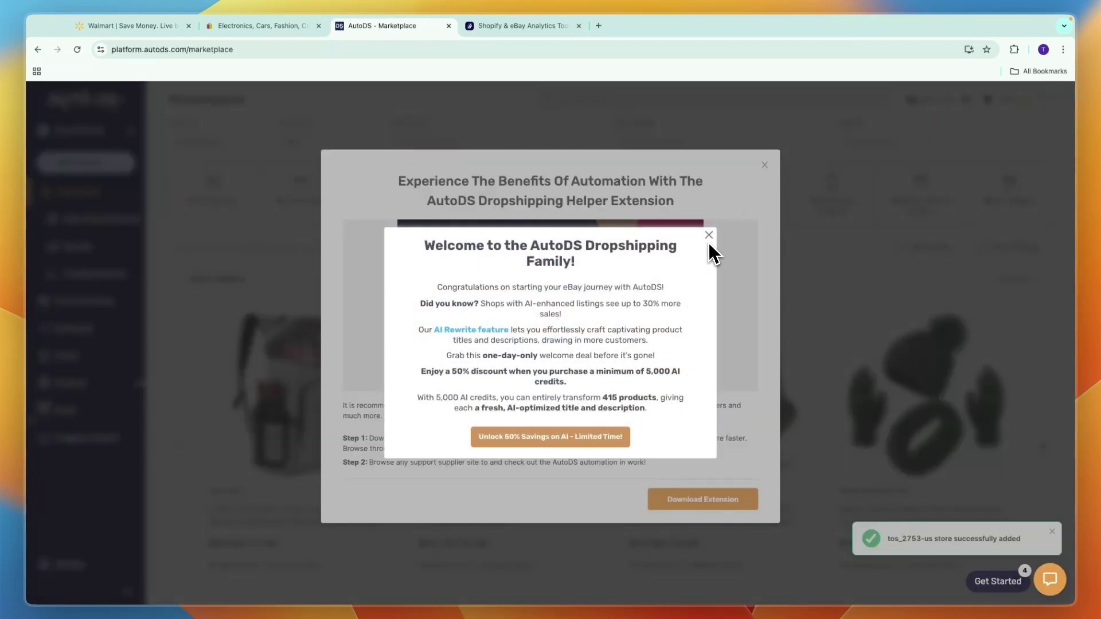
- Close the welcome discount and extension prompts, browse Marketplace Best Sellers, then scroll the ZIK Analytics page
left_click(710, 236)
left_click(766, 166)
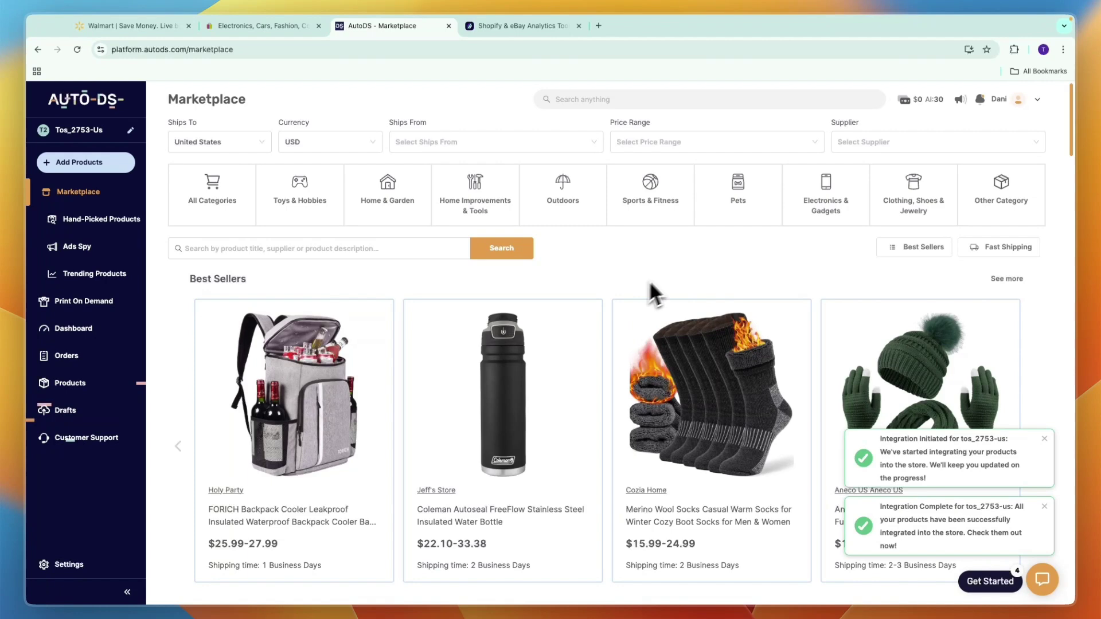
scroll(545, 297, "down", 1)
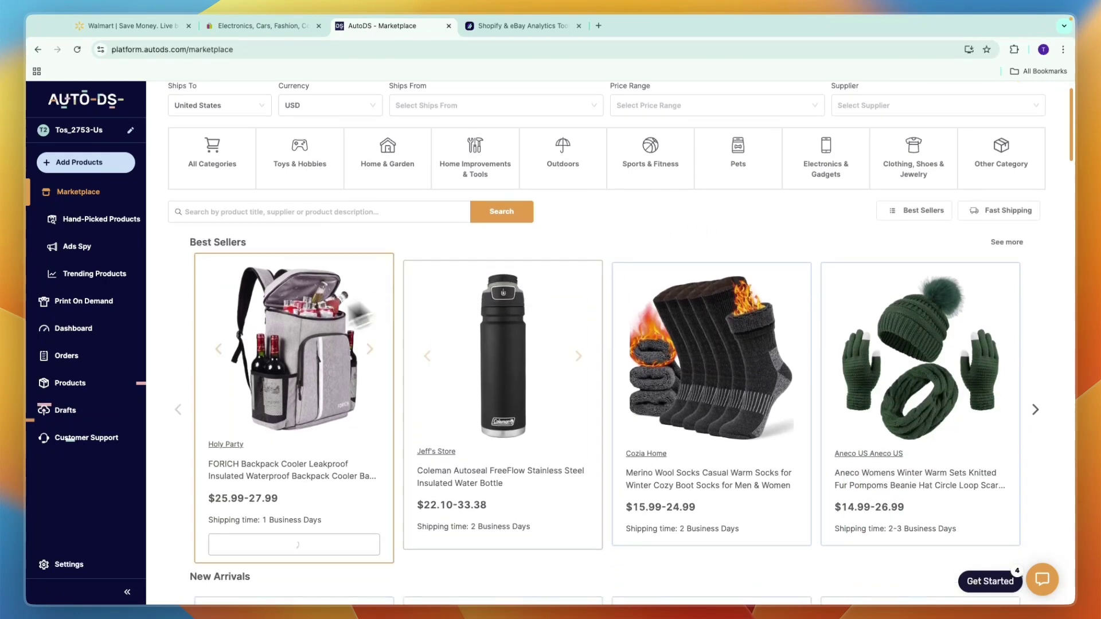
scroll(516, 322, "down", 3)
scroll(769, 356, "up", 4)
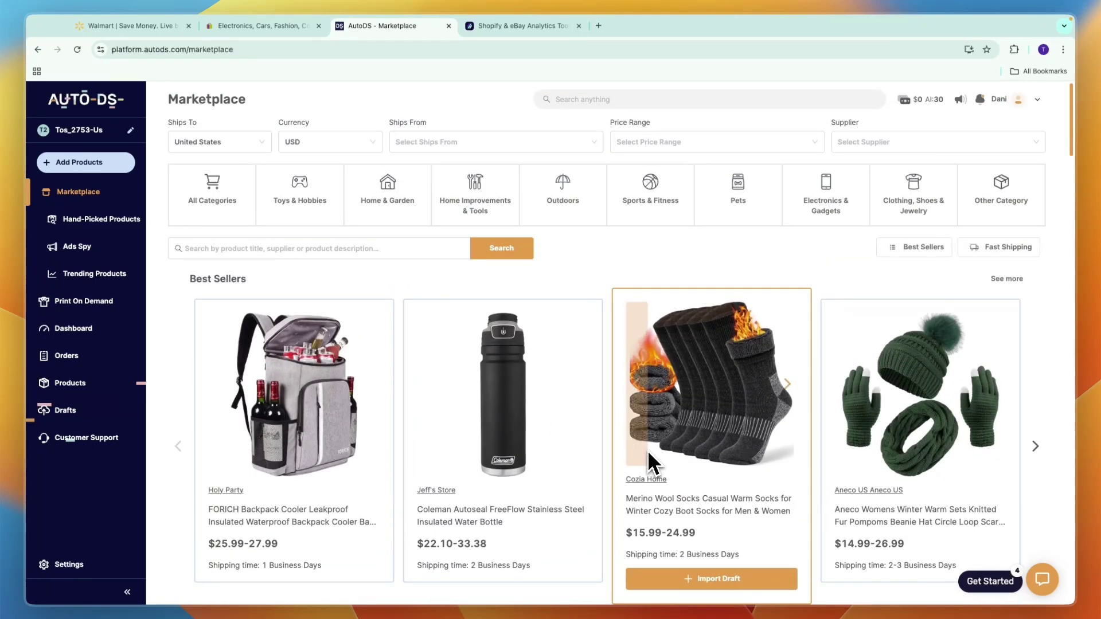
left_click(519, 25)
scroll(360, 315, "down", 3)
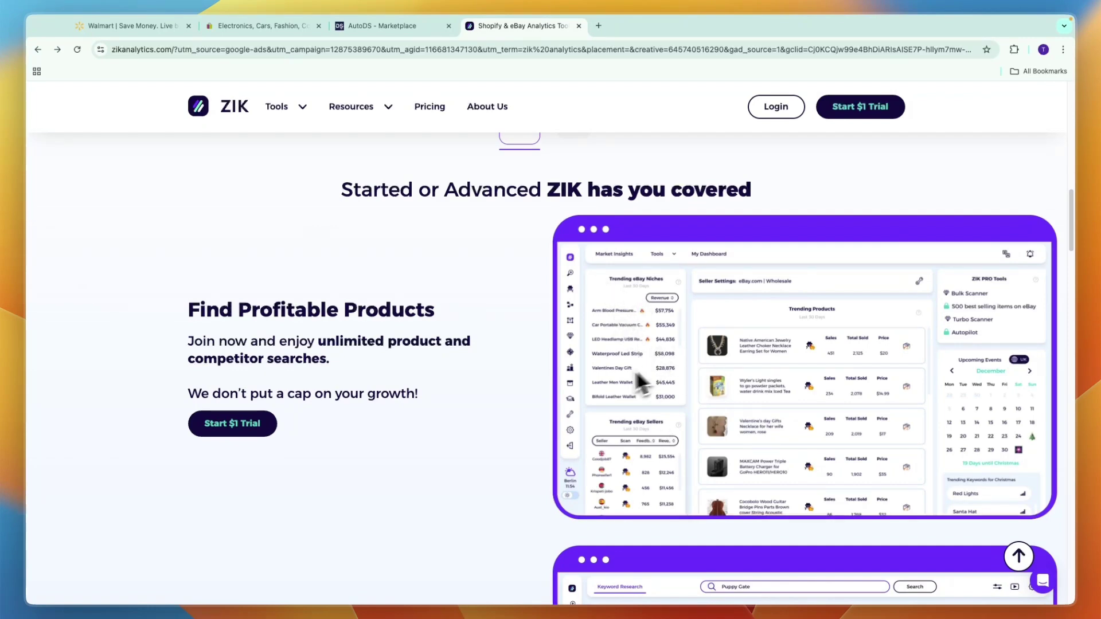
- On Walmart, go to Halloween > Costumes and scroll to Rubie's Shark Fin Pet Costume Accessory ($15.79)
key("super+1")
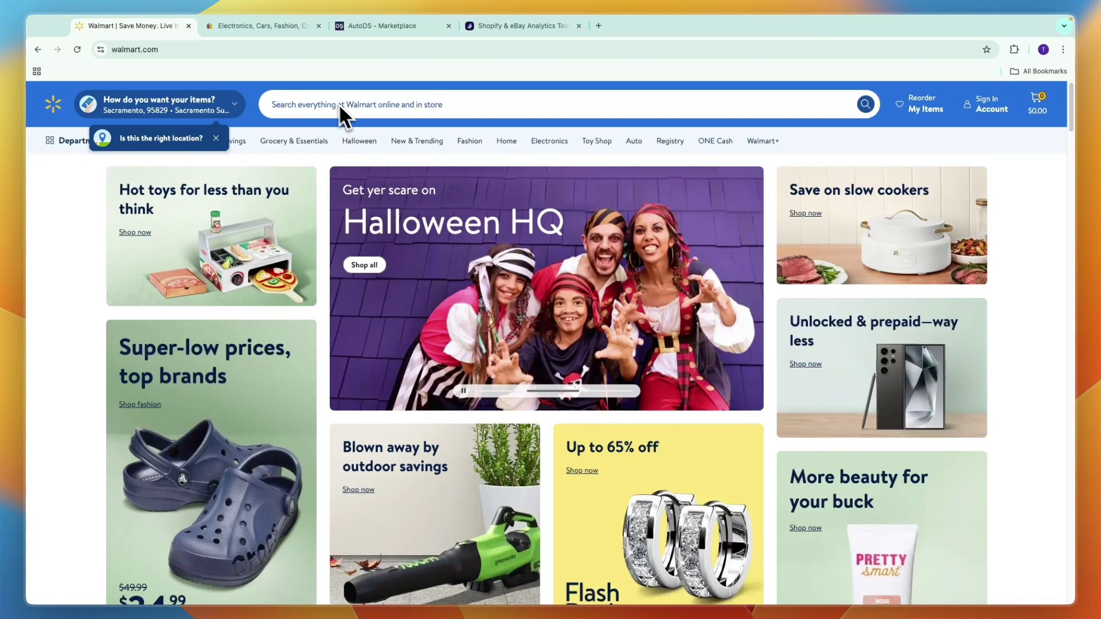
left_click(373, 143)
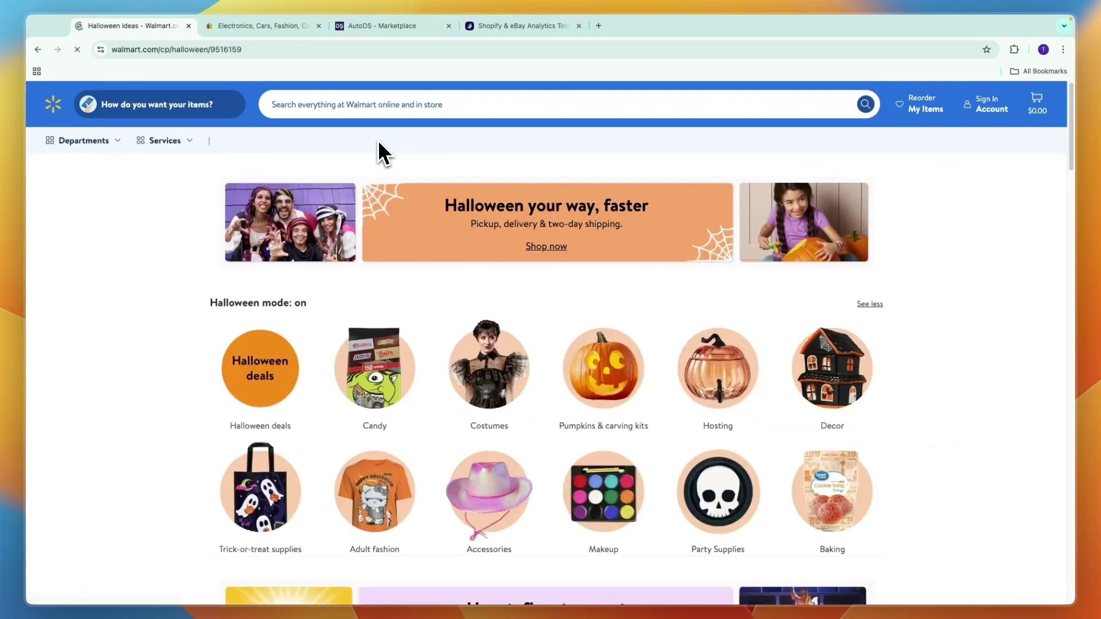
left_click(486, 356)
scroll(496, 354, "down", 5)
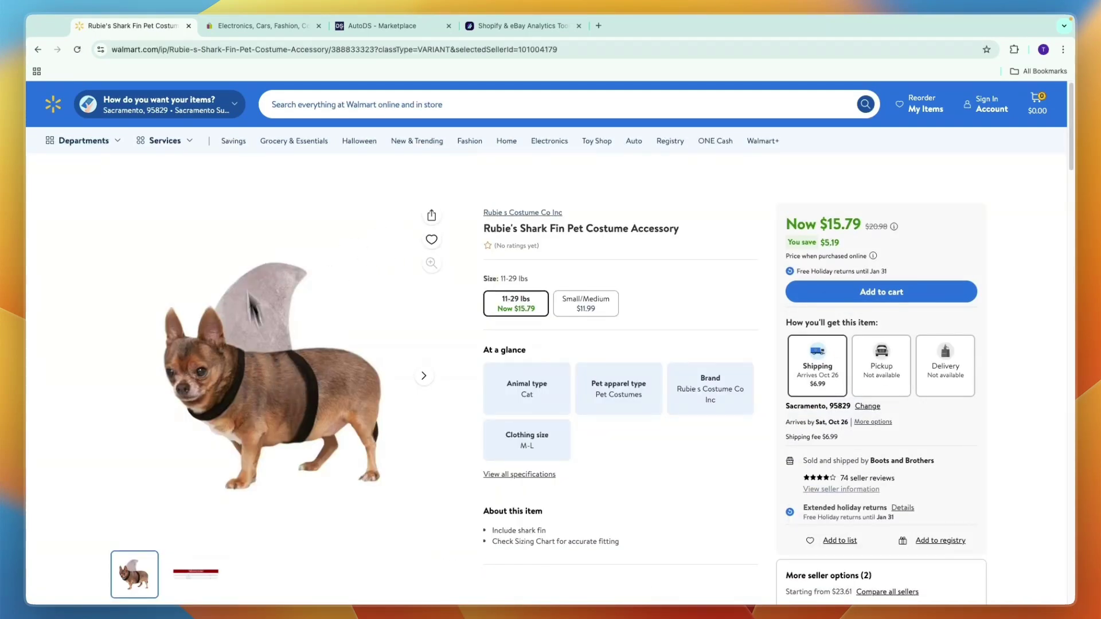
- Paste the shark fin costume's Walmart URL into AutoDS Add Products > Single Product and choose Edit Now (Quick)
left_click(190, 50)
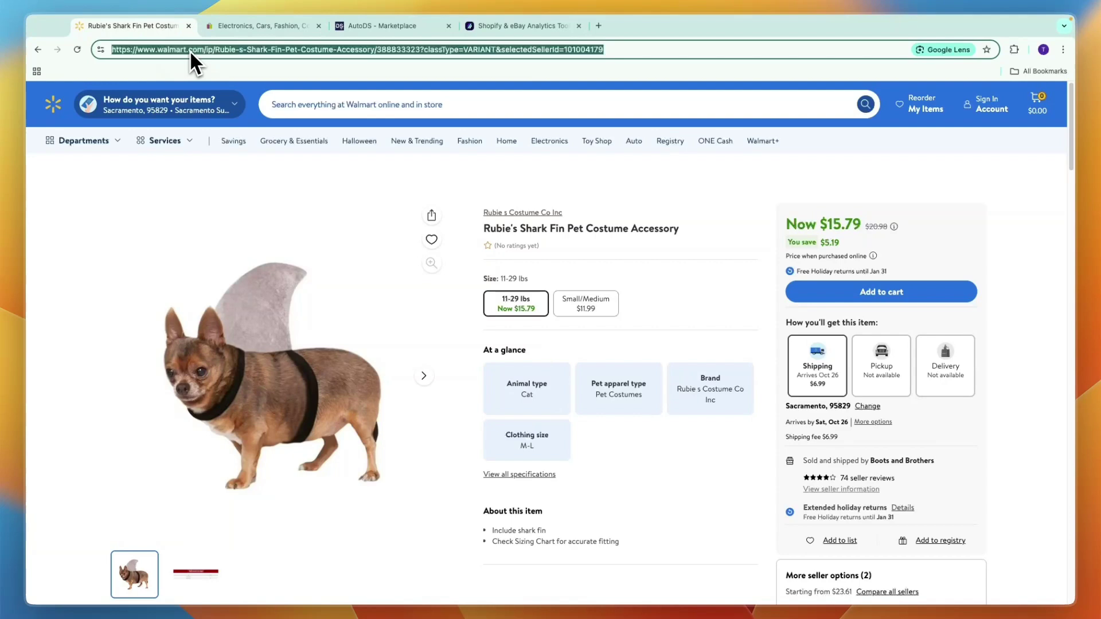
left_click(370, 28)
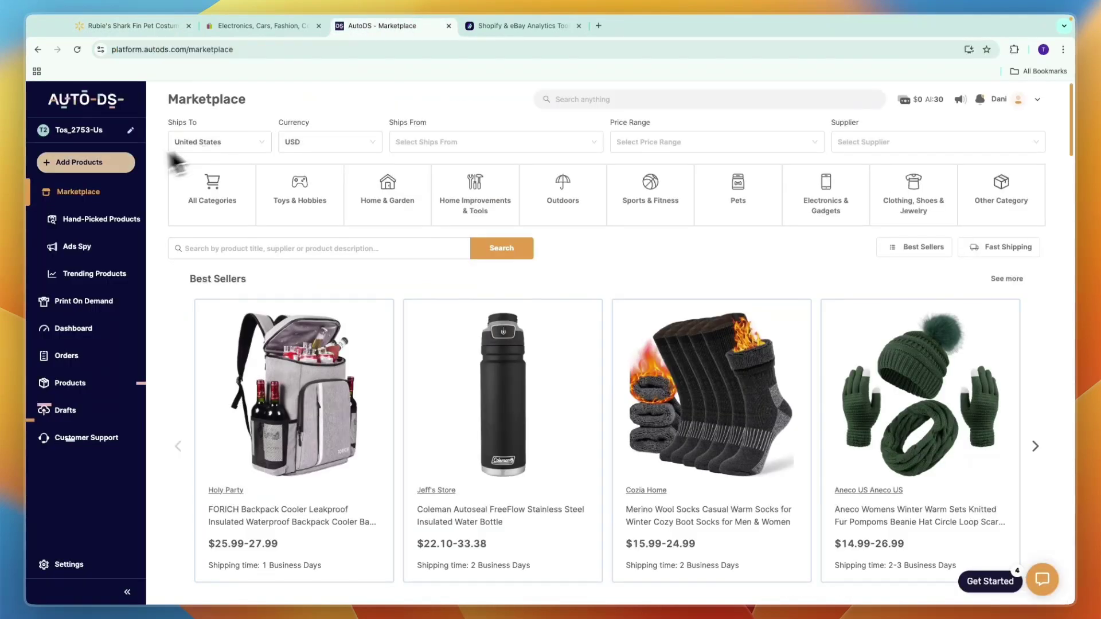
left_click(104, 162)
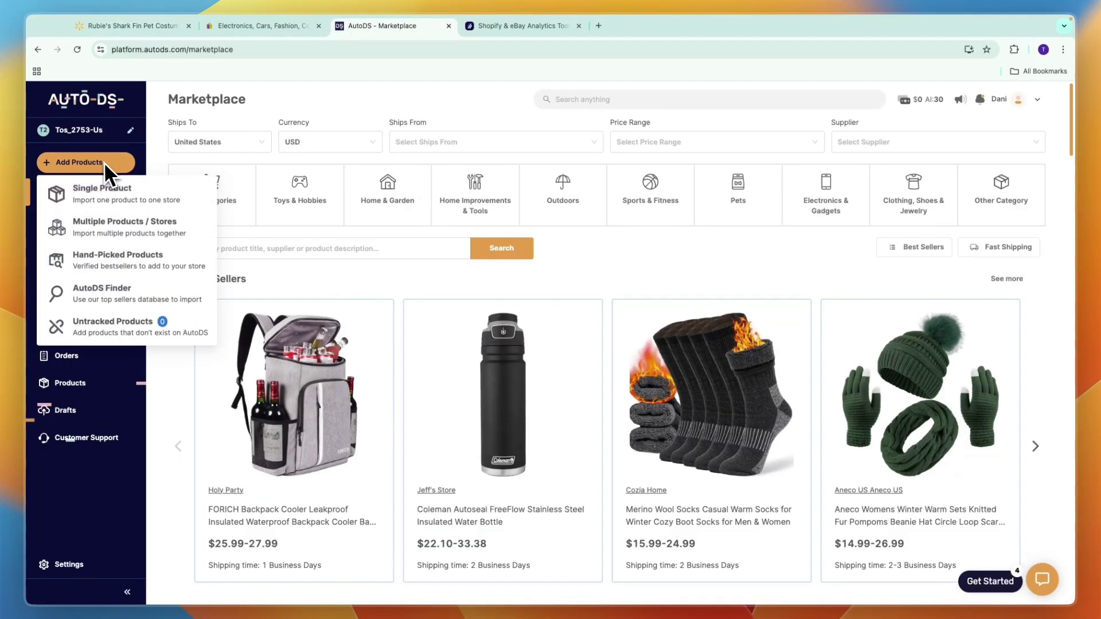
left_click(100, 195)
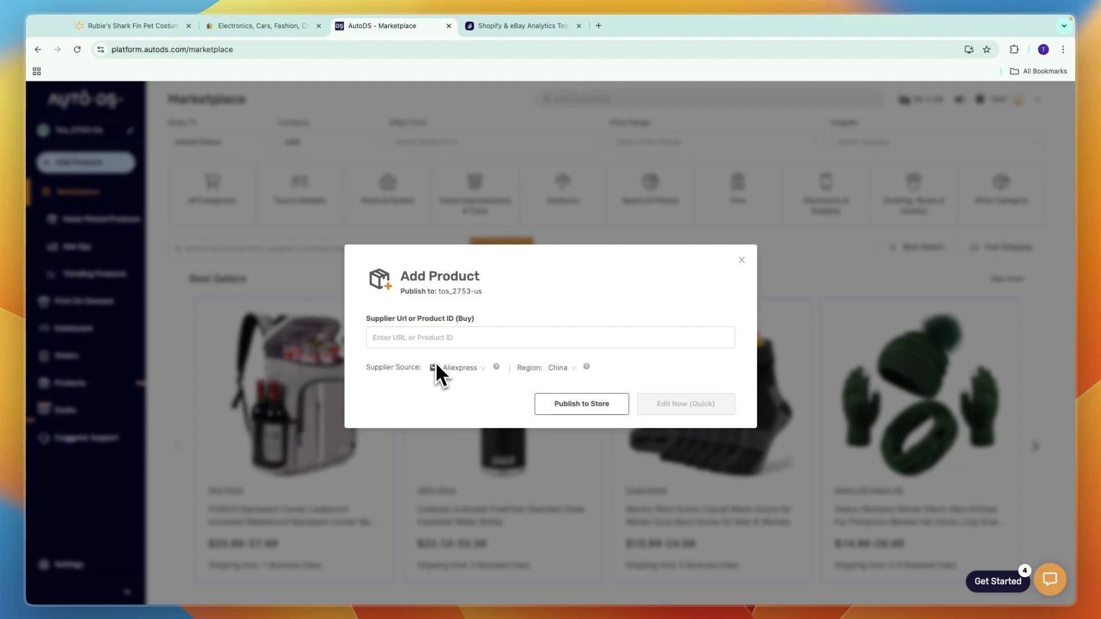
left_click(442, 339)
key("ctrl+v")
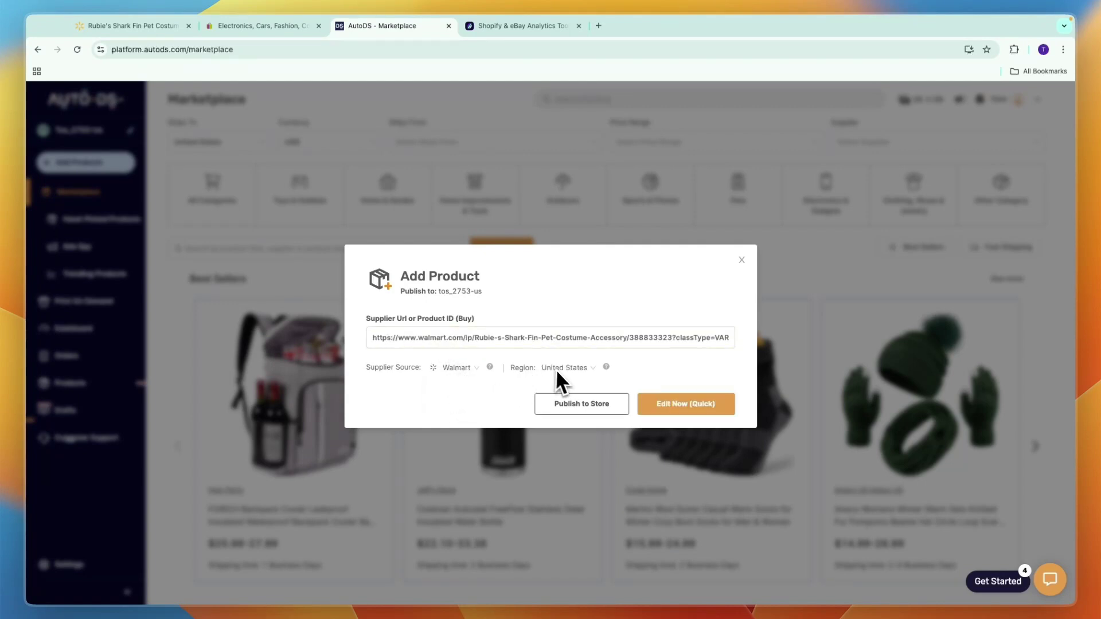
left_click(681, 412)
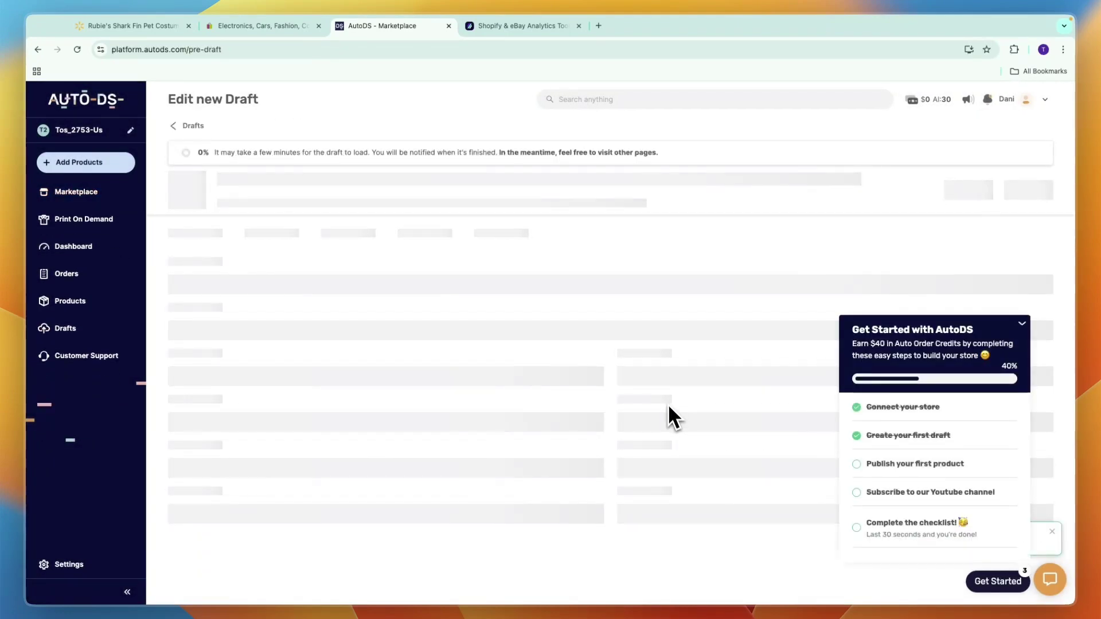
- Generate and save an AI title and description in professional tone: 'Rubie's Shark Fin Costume Accessory for Pets'
left_click(1022, 325)
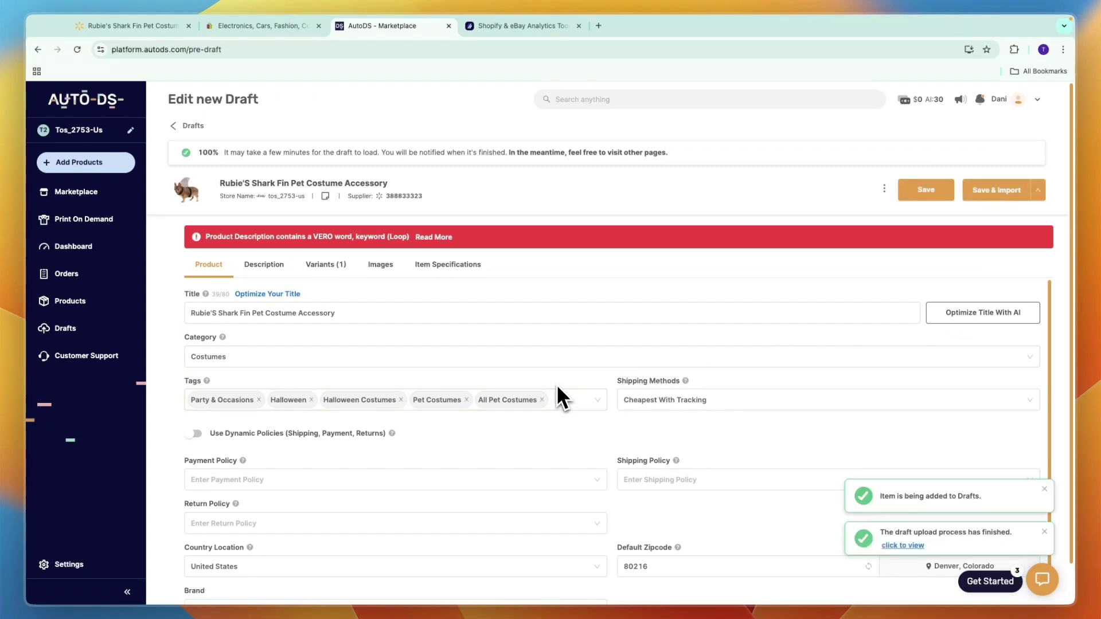
left_click(959, 283)
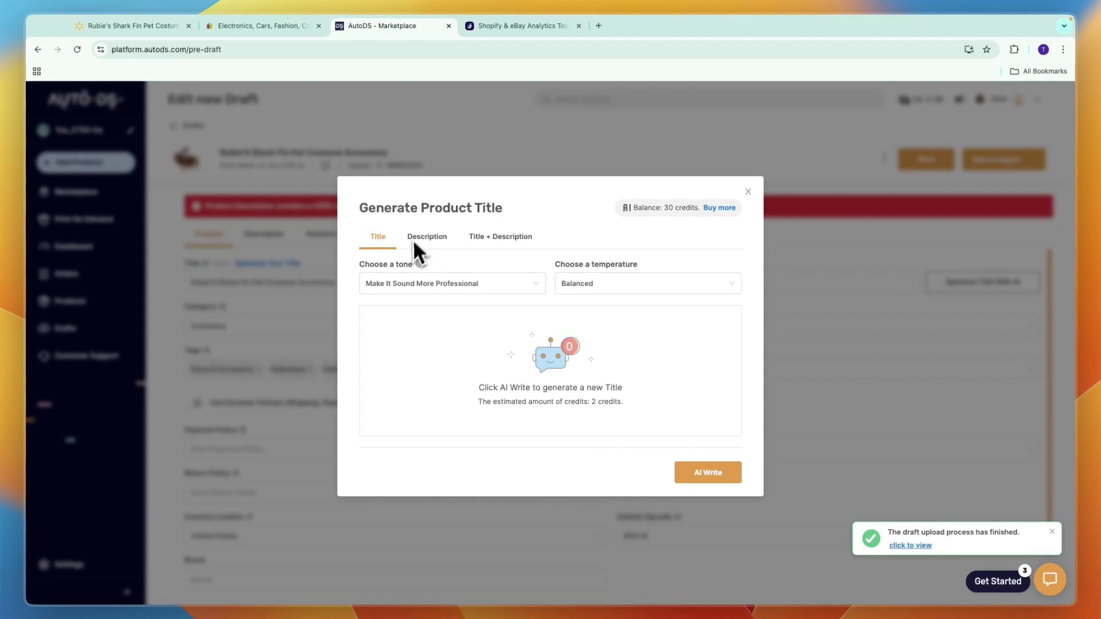
left_click(487, 238)
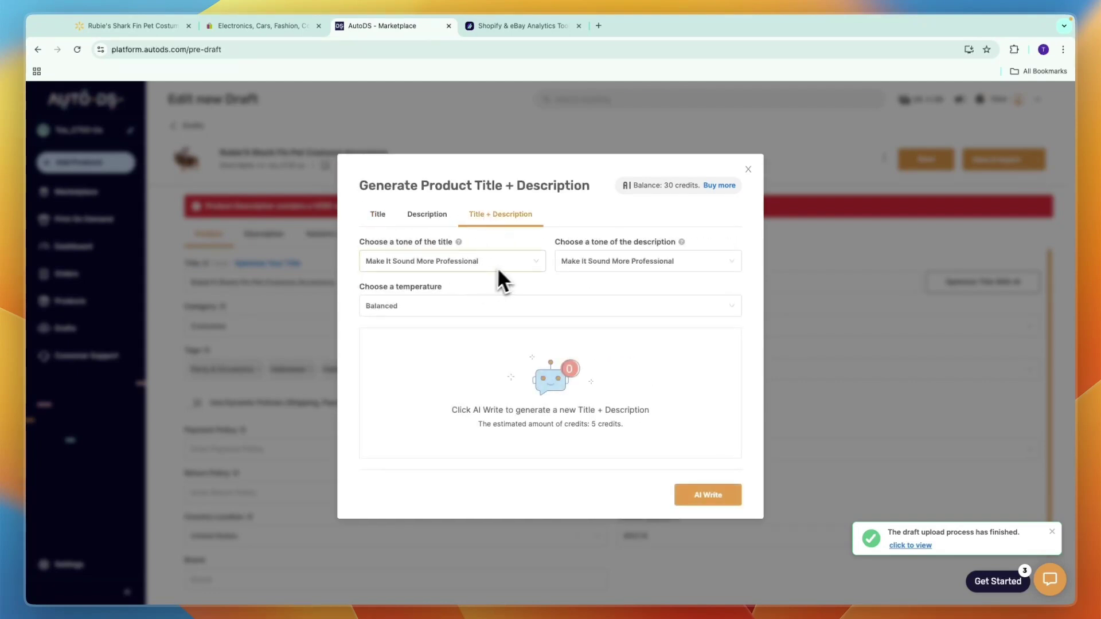
left_click(612, 269)
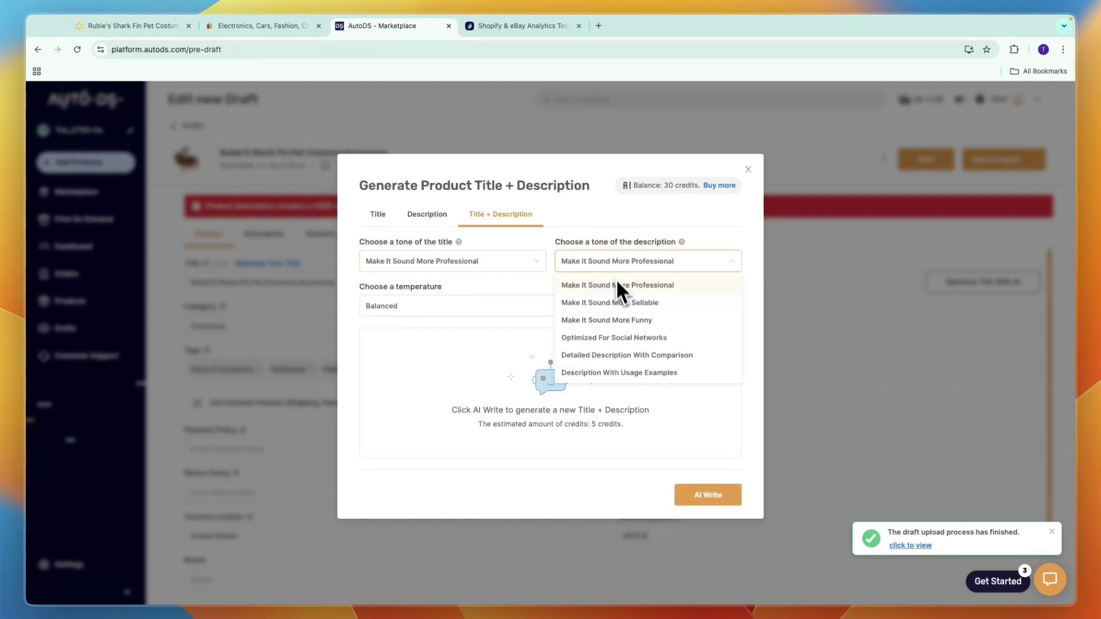
left_click(482, 441)
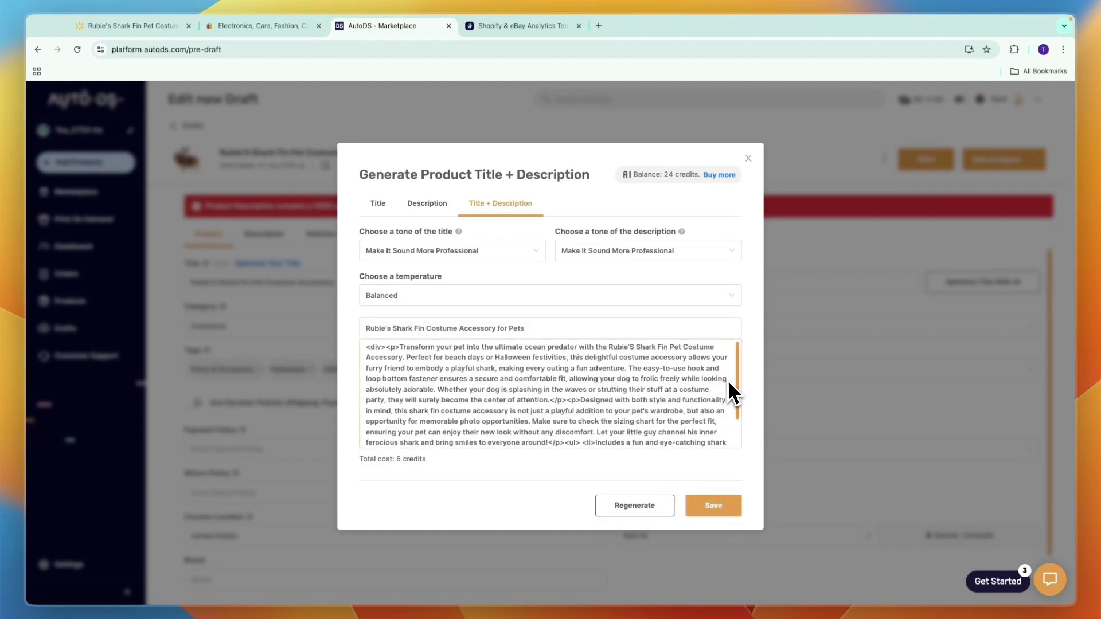
left_click(717, 505)
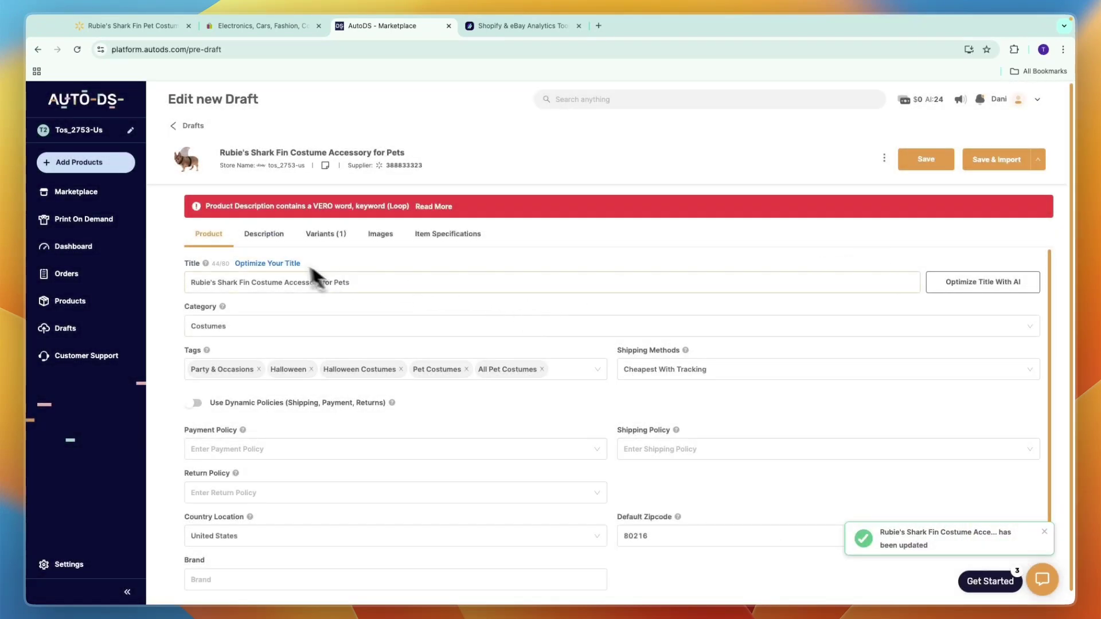
left_click(322, 236)
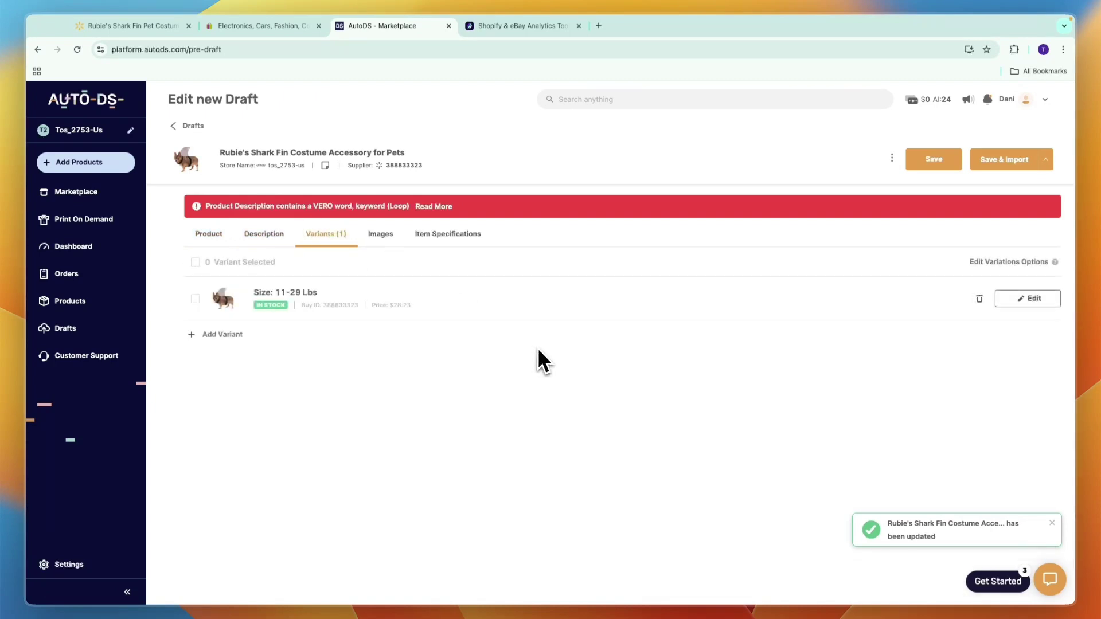
- Import the shark fin costume draft to the store and check Orders, which shows none yet
left_click(1003, 160)
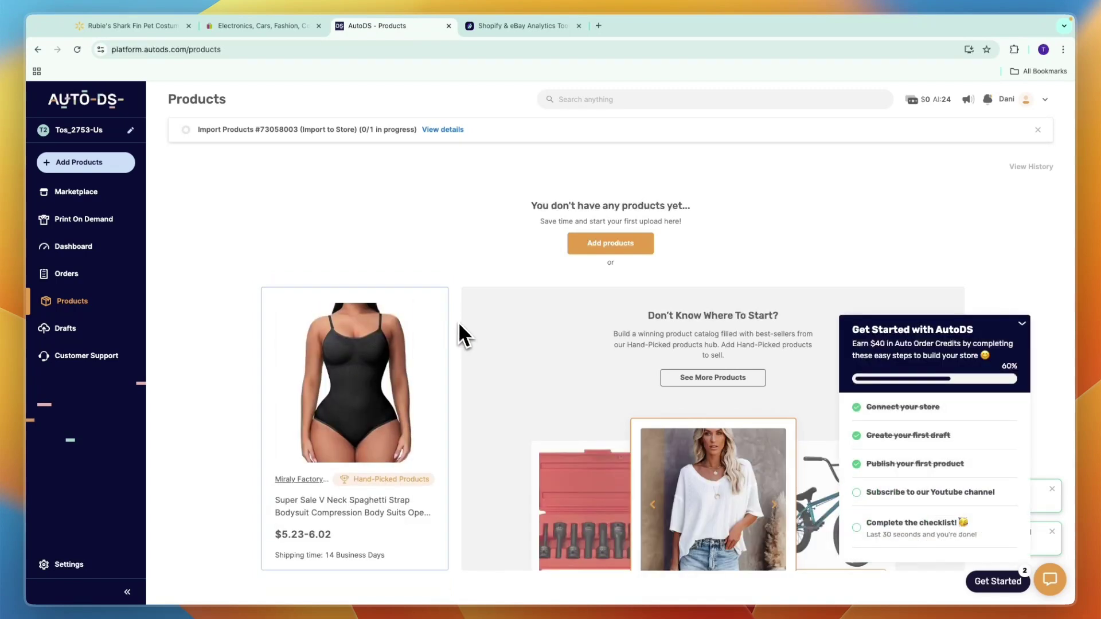
left_click(86, 242)
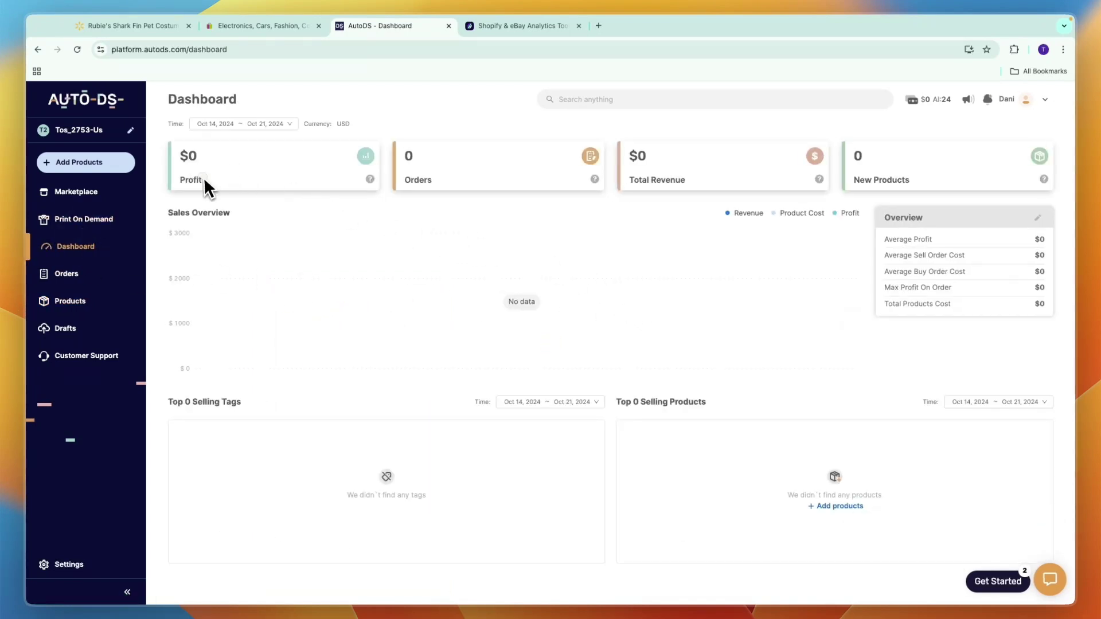
left_click(424, 179)
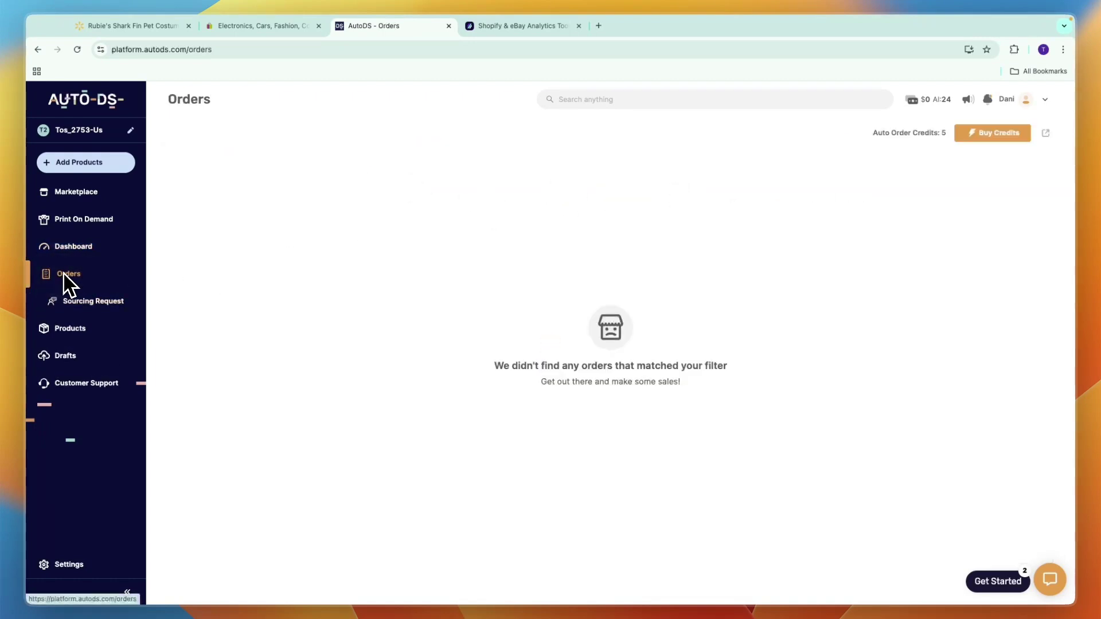
left_click(72, 247)
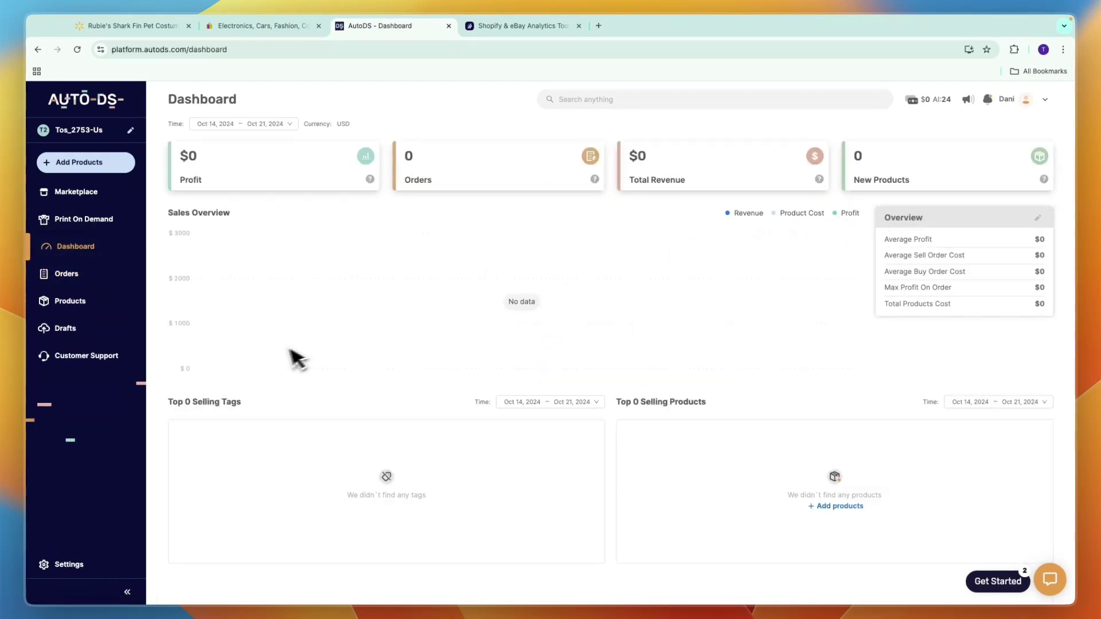
left_click(86, 279)
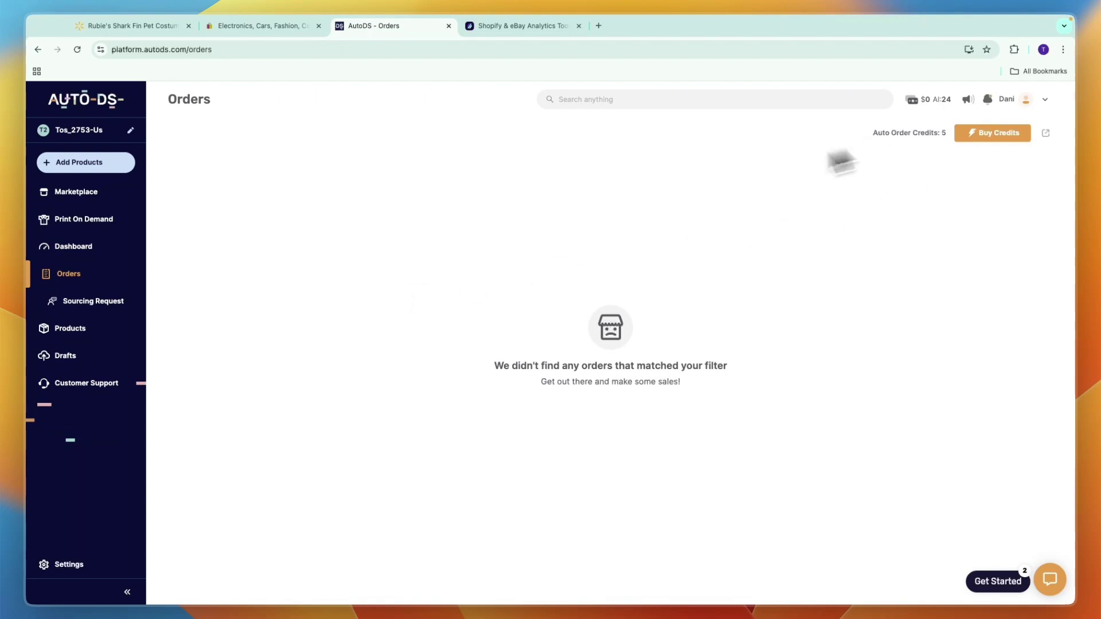
- Bring up the Walmart US supplier's lister settings in Supplier Settings
left_click(64, 567)
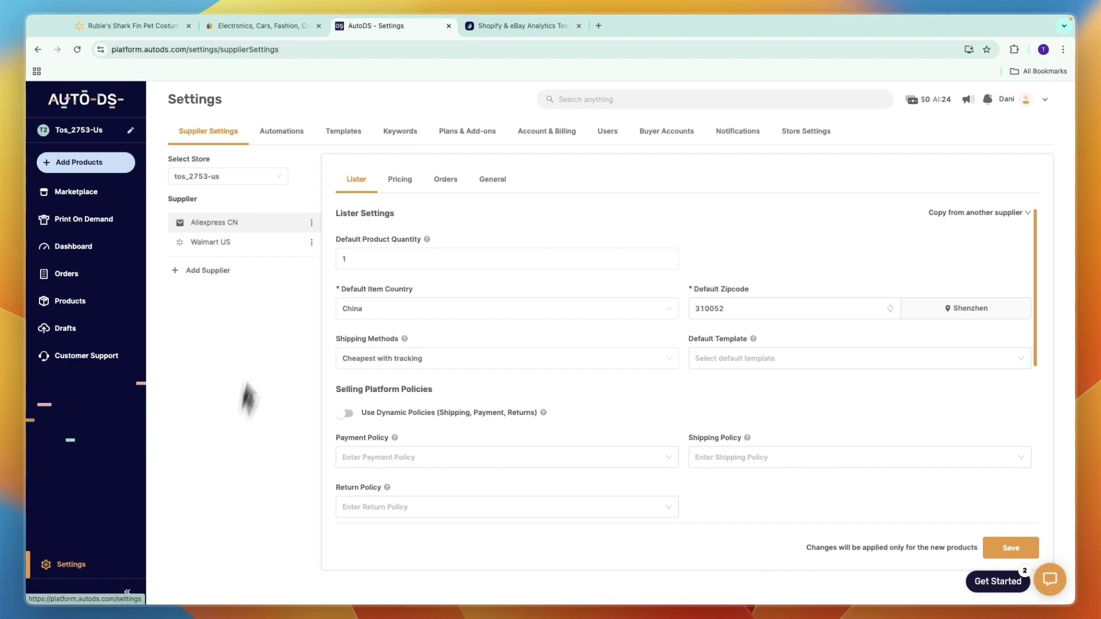
left_click(219, 242)
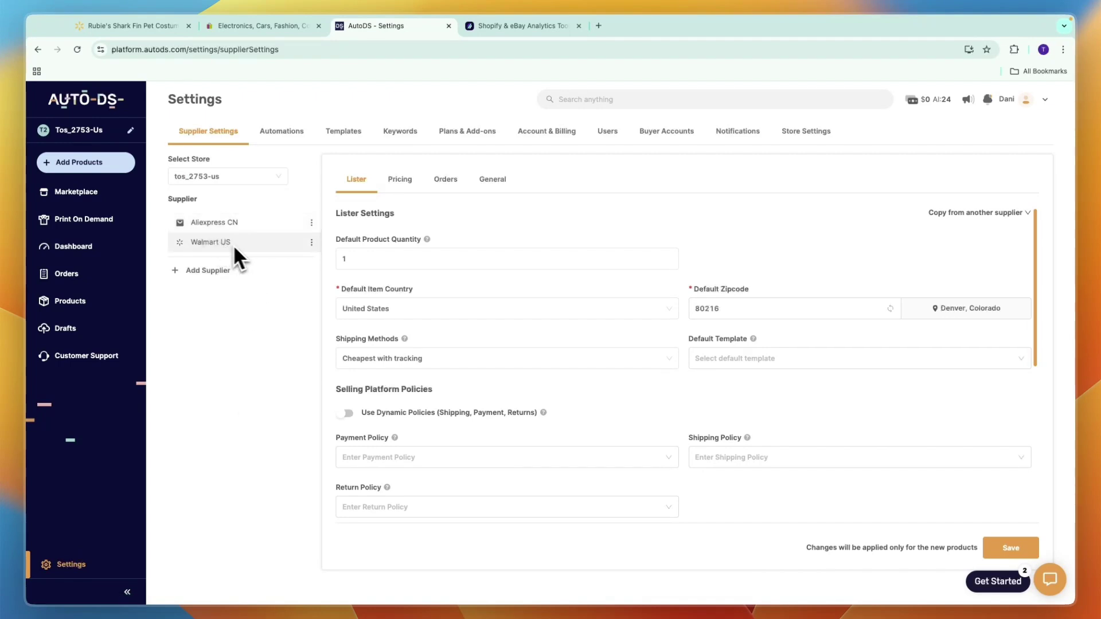
scroll(480, 380, "down", 3)
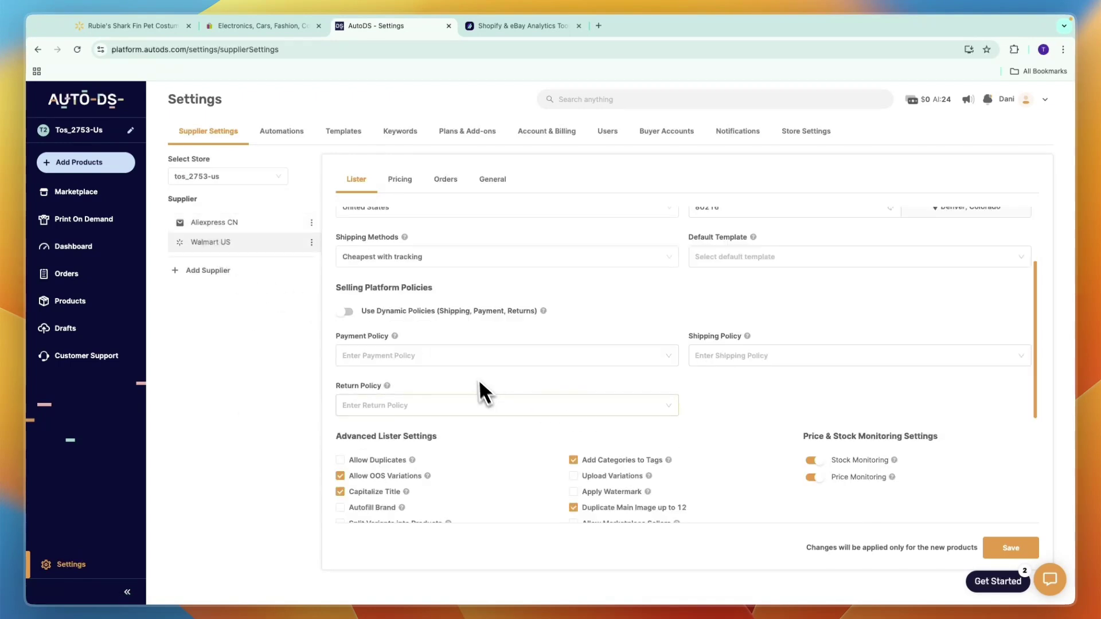
scroll(578, 443, "up", 2)
- Check the empty shipping policy list and toggle stock monitoring for Walmart products
left_click(740, 438)
scroll(790, 433, "down", 2)
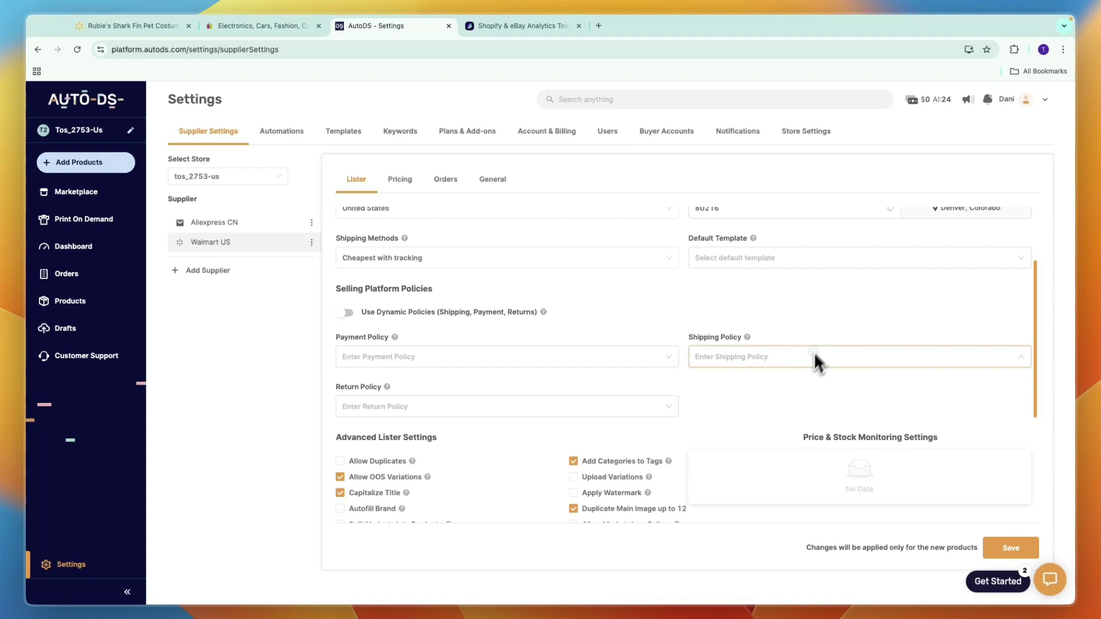
left_click(814, 357)
scroll(395, 404, "down", 2)
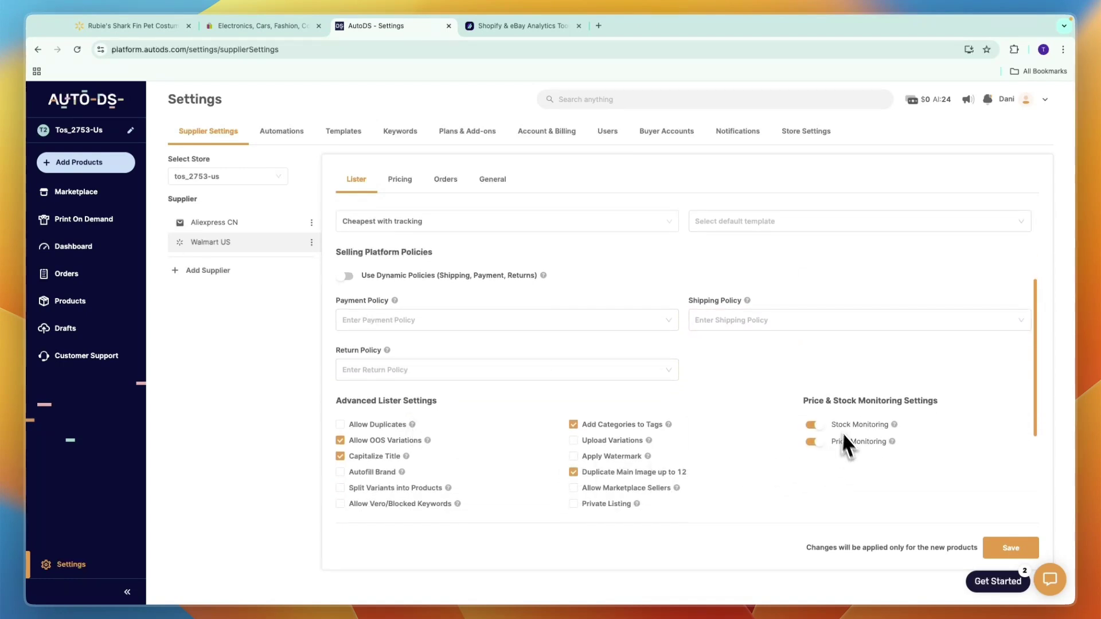
left_click(811, 425)
scroll(799, 423, "up", 5)
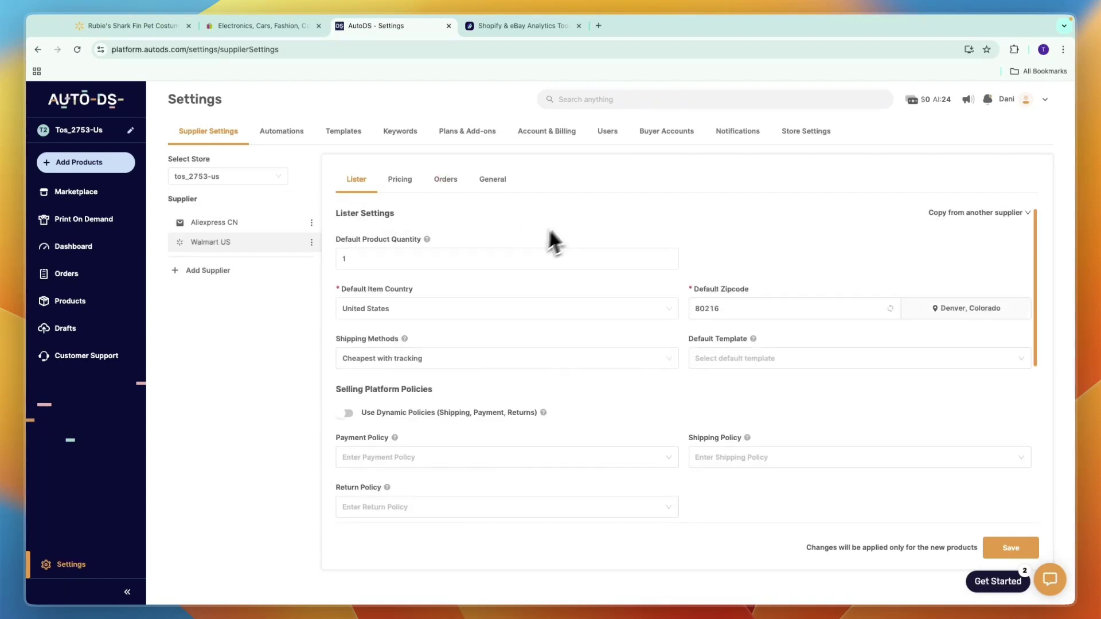
- Review the Walmart order settings and automatic customer message templates, then go to Buyer Accounts
left_click(436, 181)
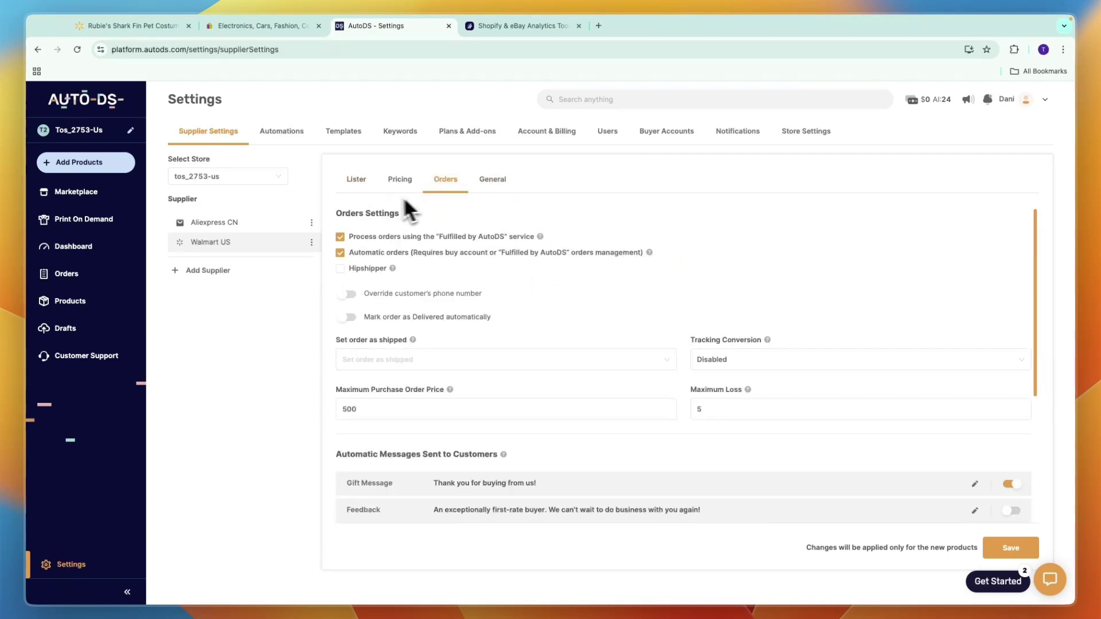
scroll(517, 401, "down", 1)
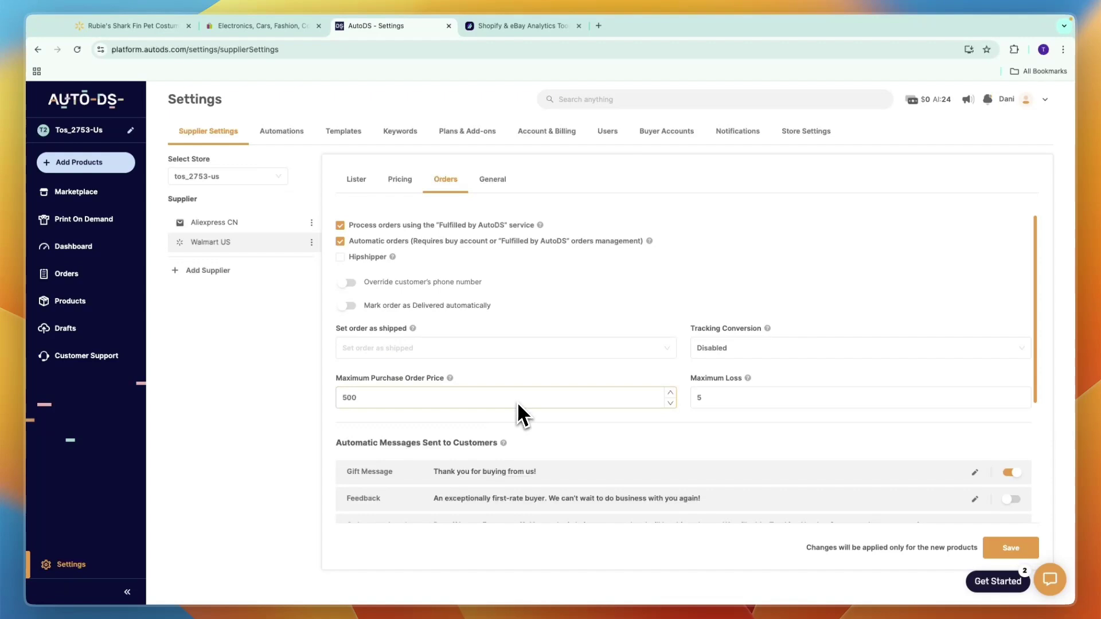
scroll(514, 400, "down", 3)
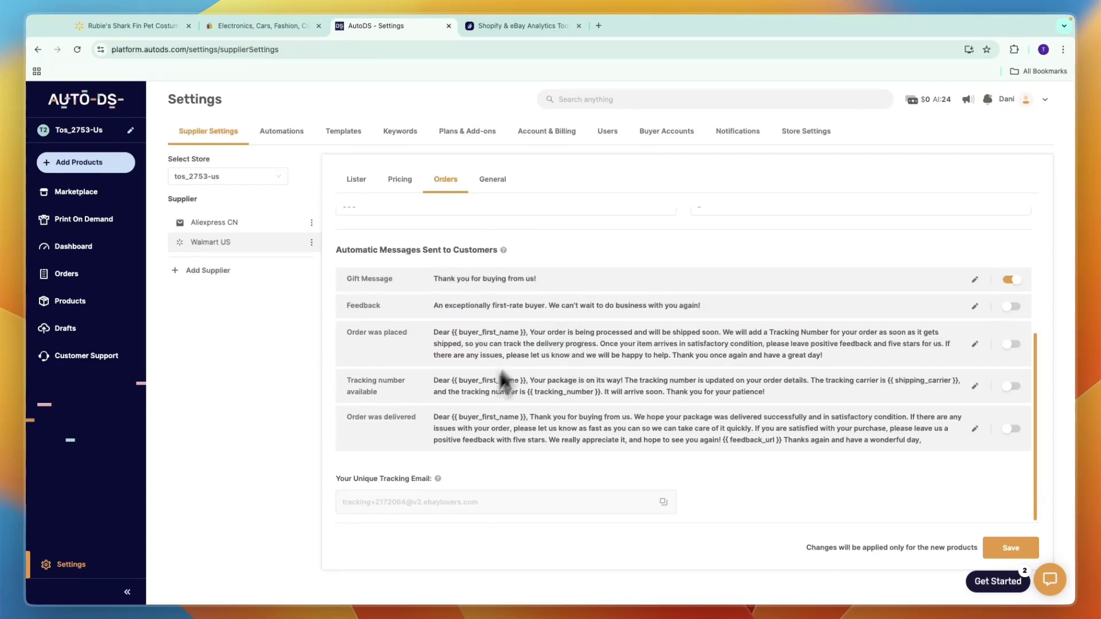
scroll(504, 379, "up", 4)
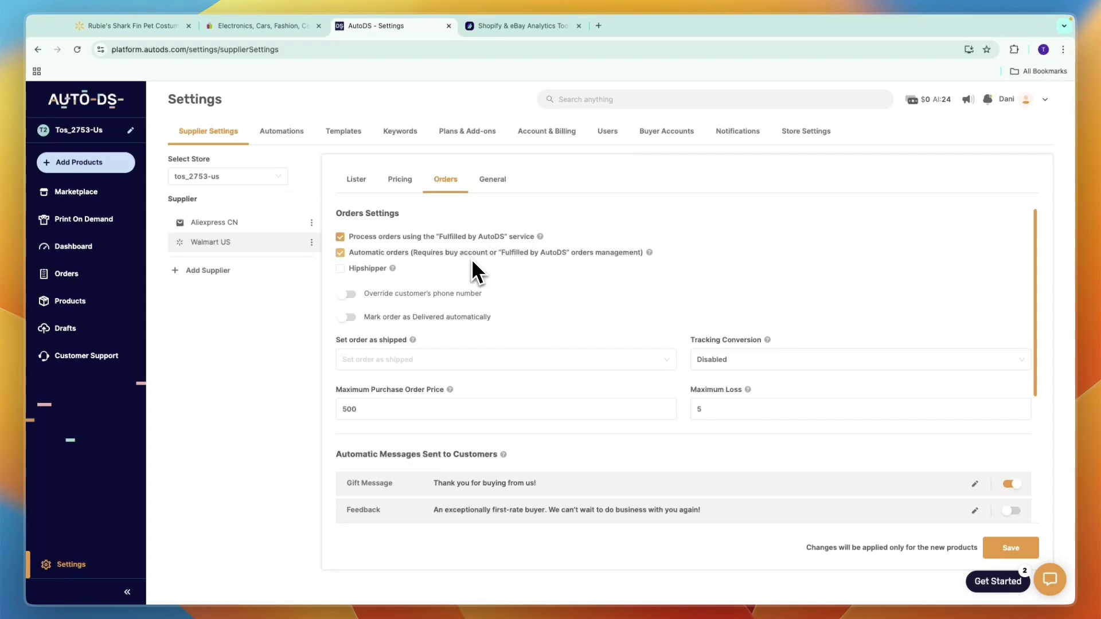
left_click(666, 132)
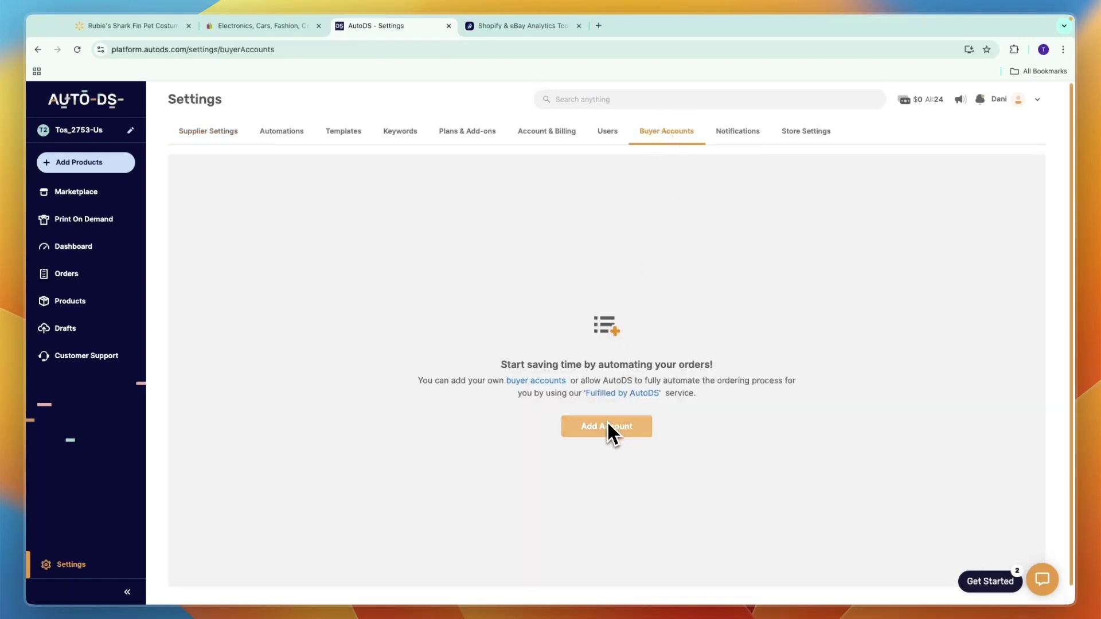
- Start a Walmart buyer account, close it unsaved, then open the Marketplace's ZIK Analytics tab
left_click(608, 425)
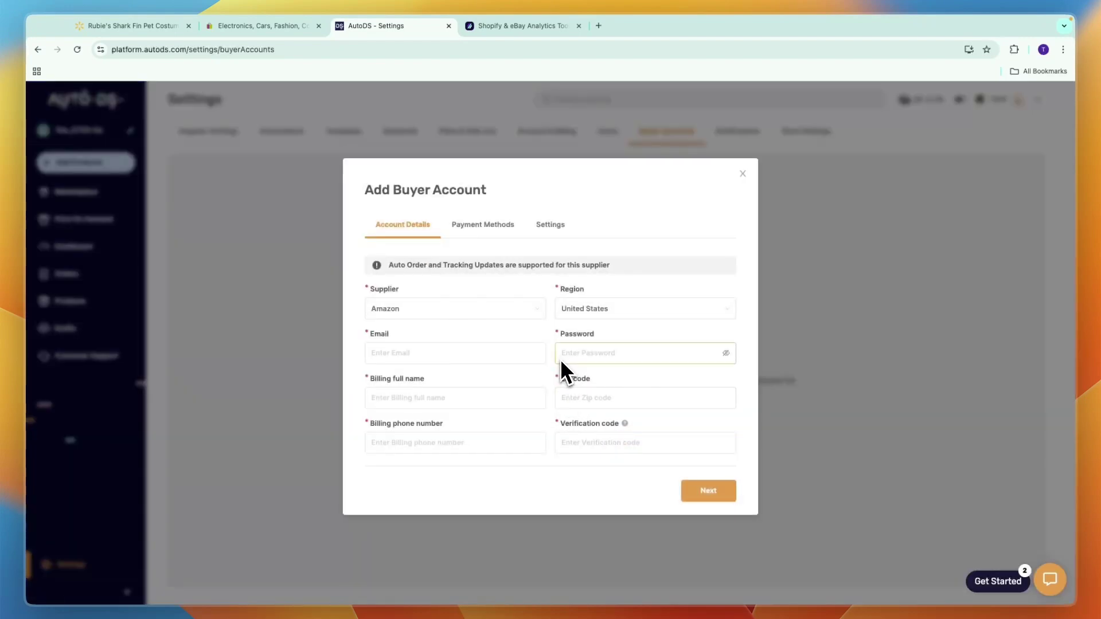
key("super+1")
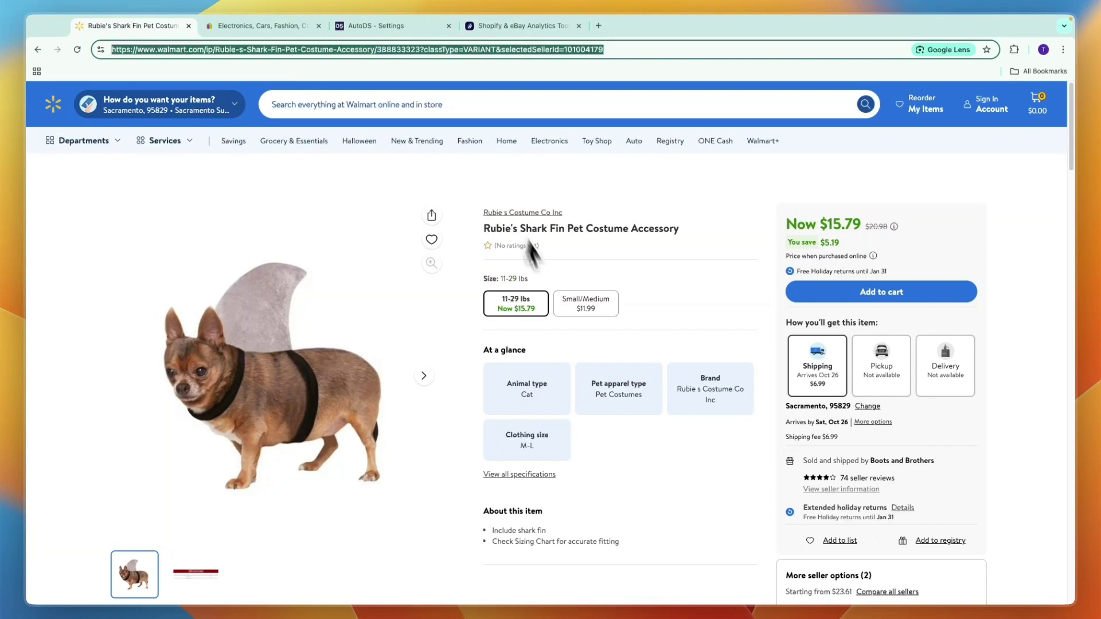
left_click(383, 26)
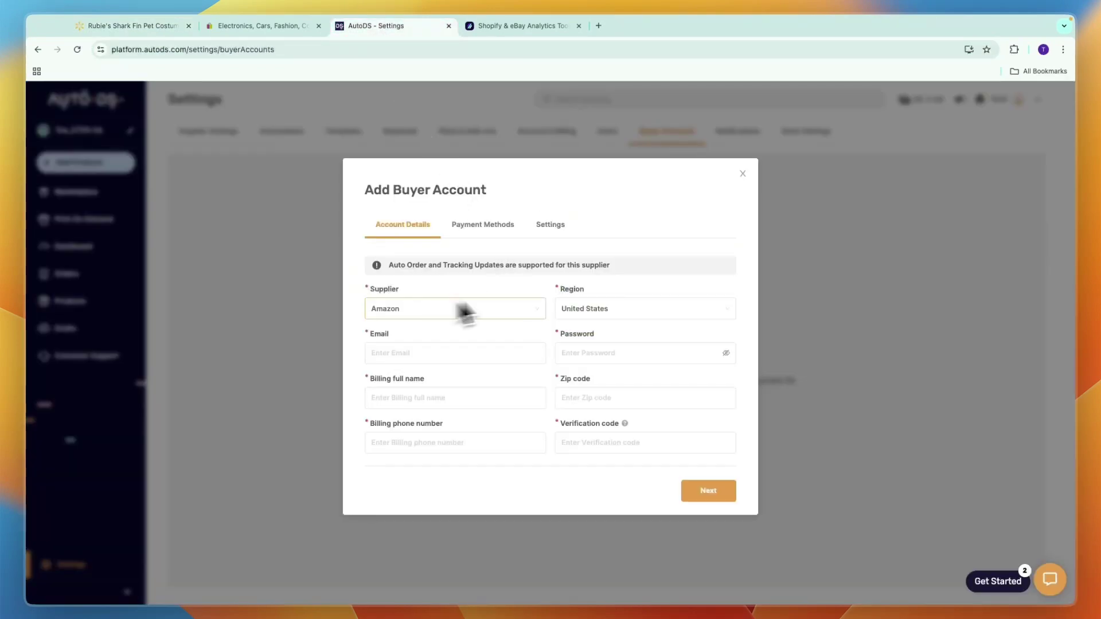
left_click(743, 174)
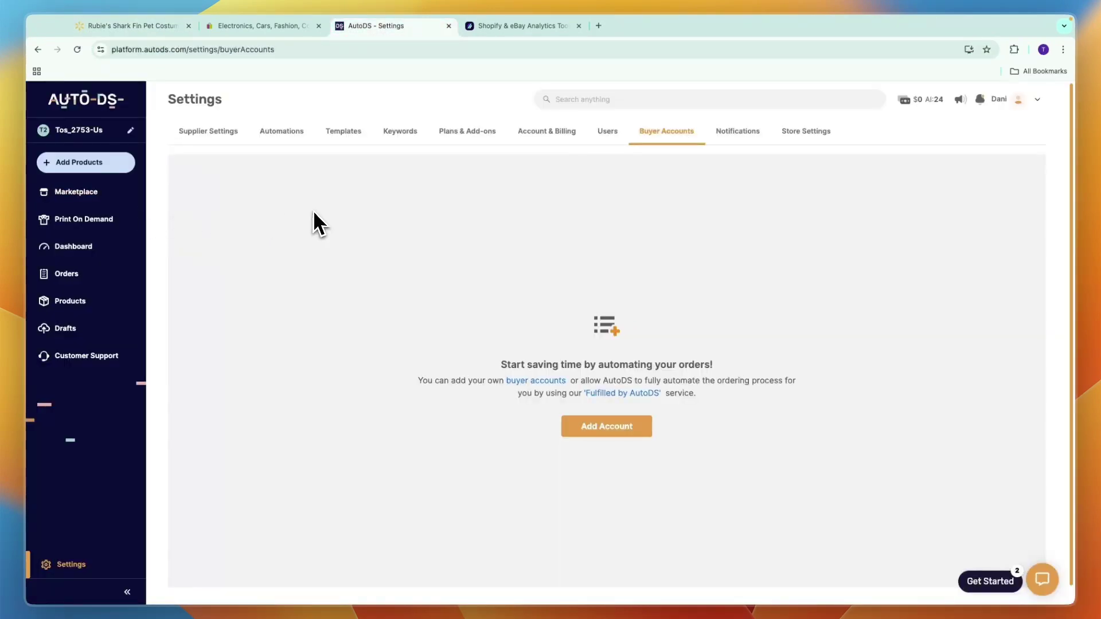
left_click(109, 200)
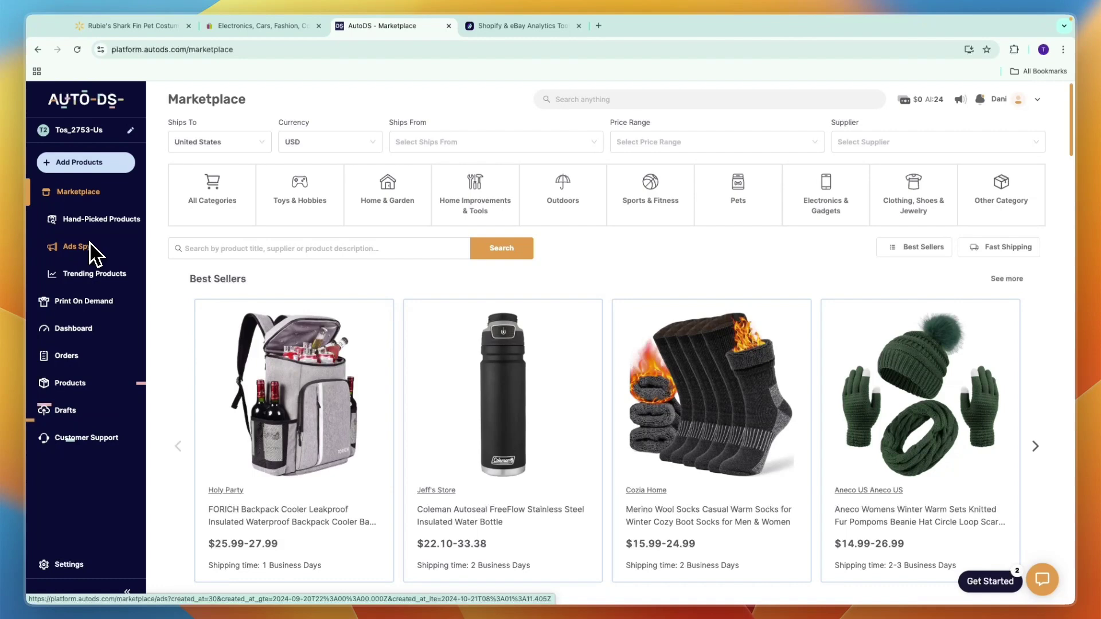
left_click(545, 26)
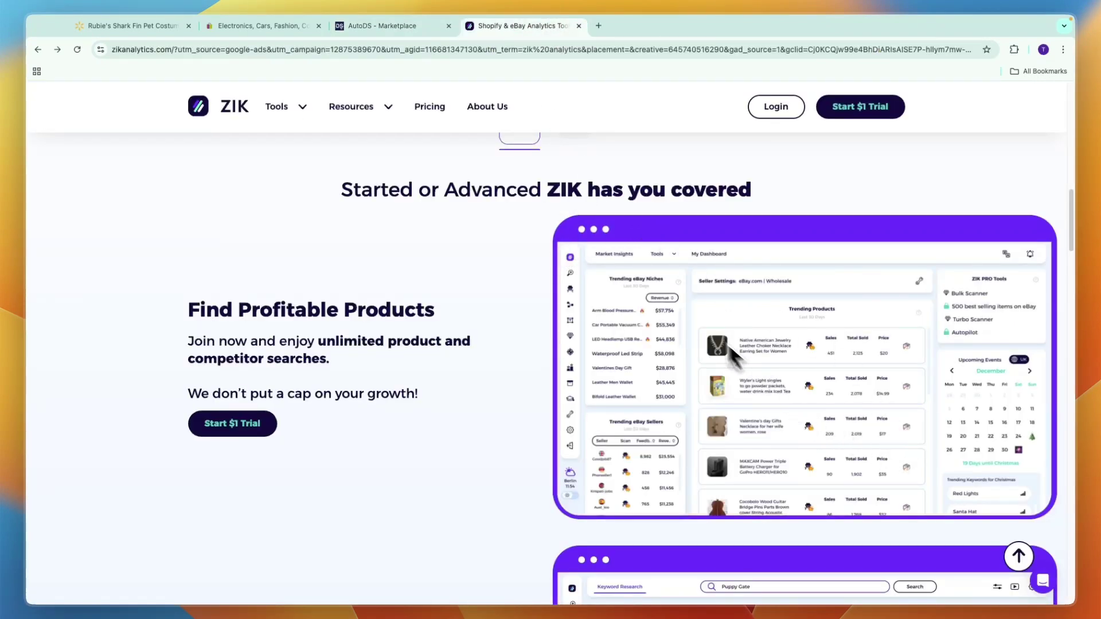
- Go from ZIK Analytics back to the AutoDS Marketplace and dashboard, then over to eBay
key("ctrl+shift+Tab")
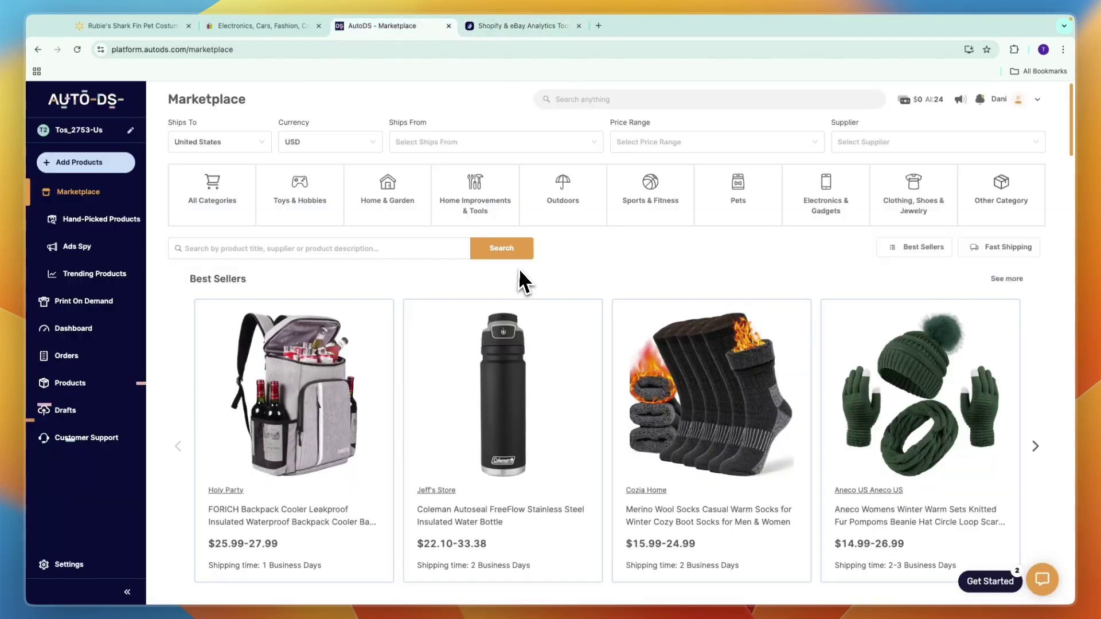
left_click(91, 83)
left_click(283, 27)
- View the empty My eBay Summary page, then return to the AutoDS Dashboard
left_click(871, 90)
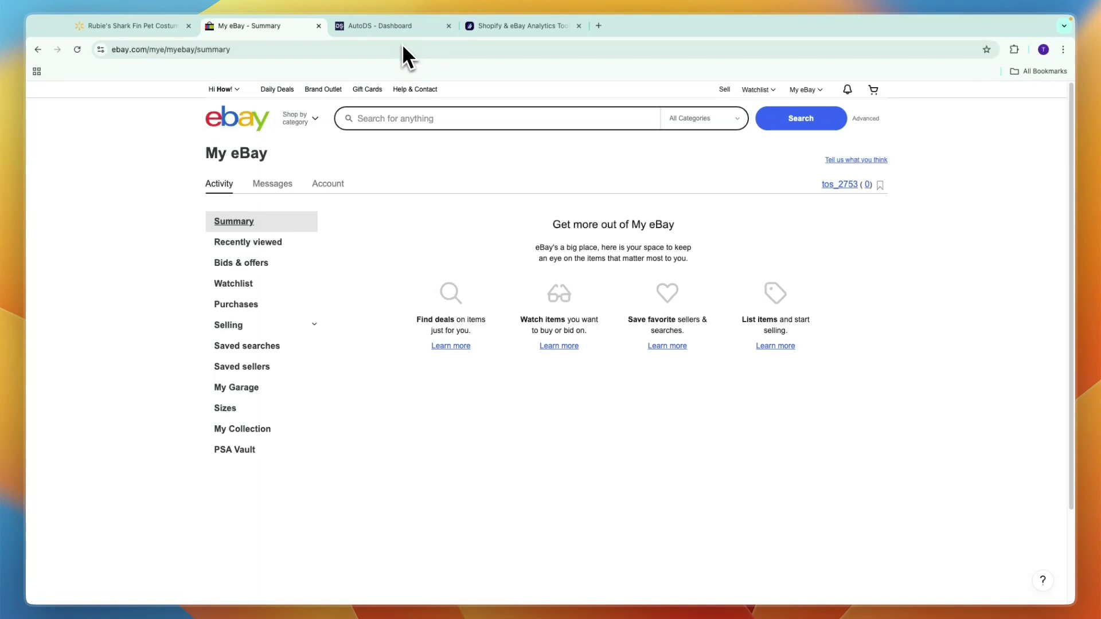
left_click(397, 25)
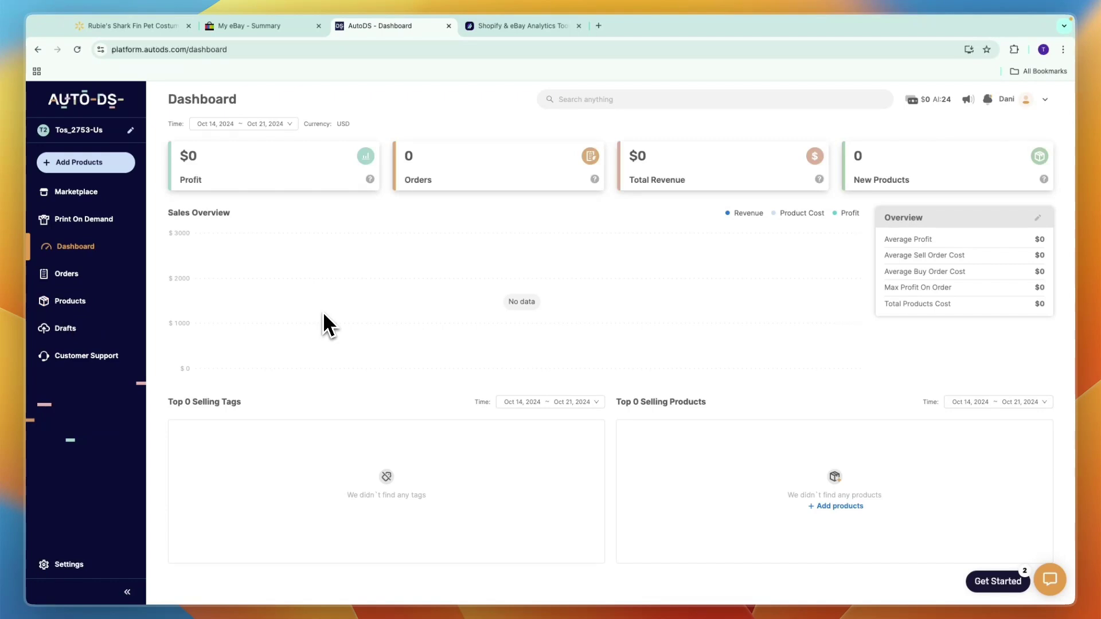
left_click(87, 162)
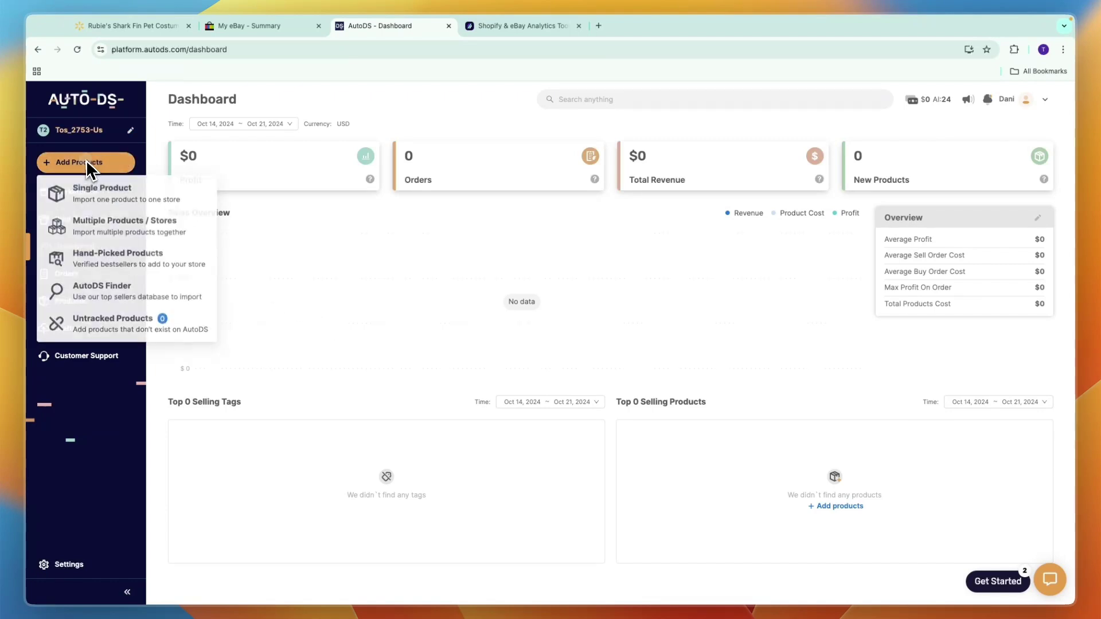
left_click(104, 232)
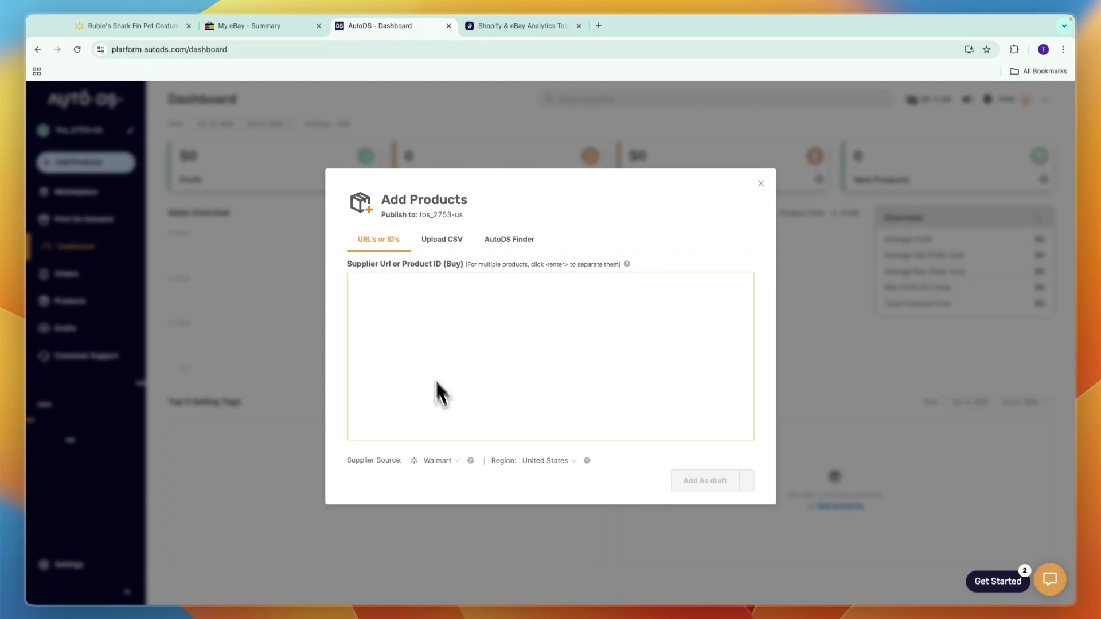
mouse_move(281, 4)
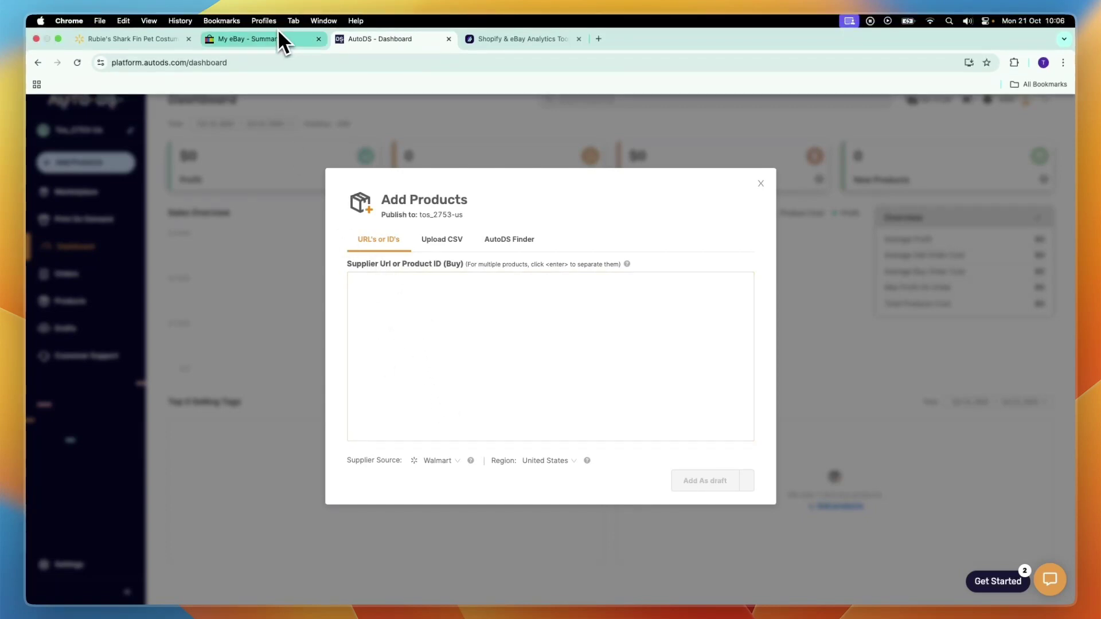
left_click(279, 40)
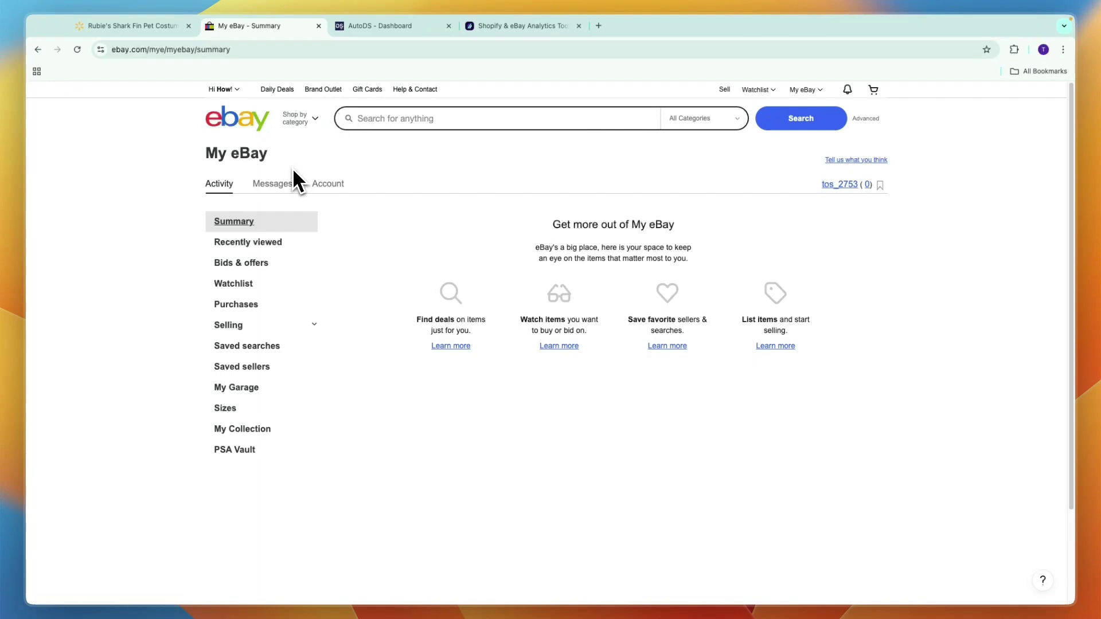
left_click(370, 27)
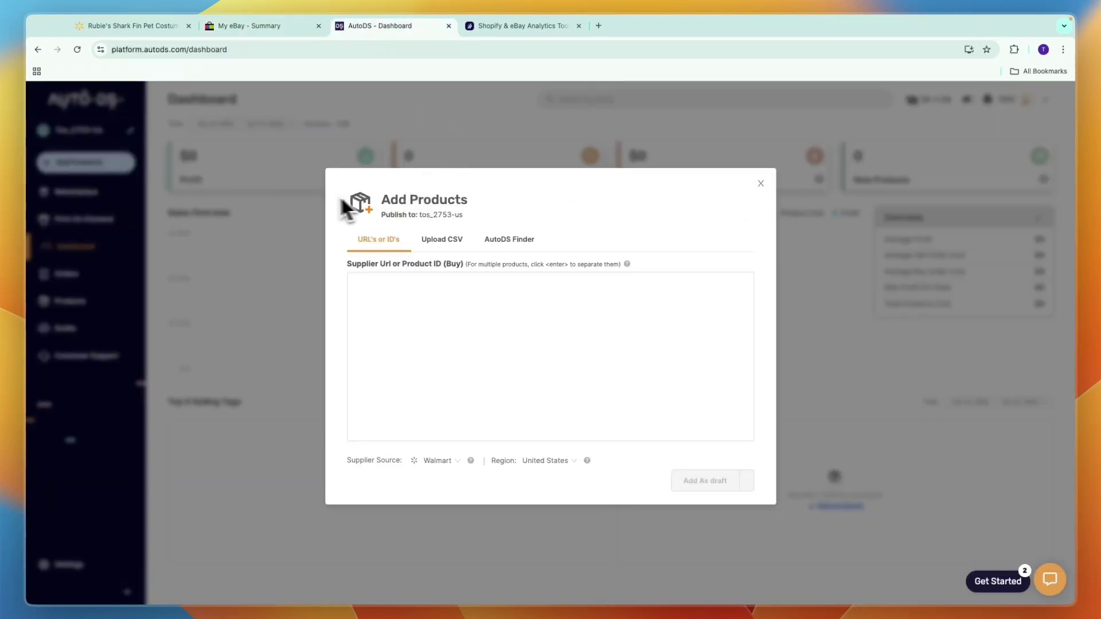
left_click(760, 184)
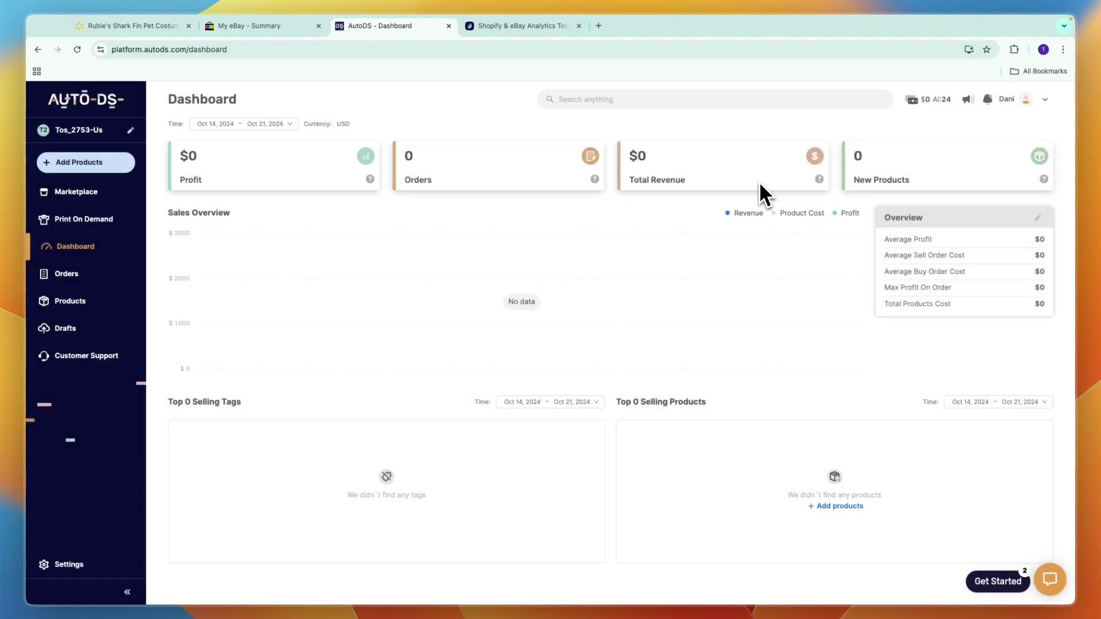